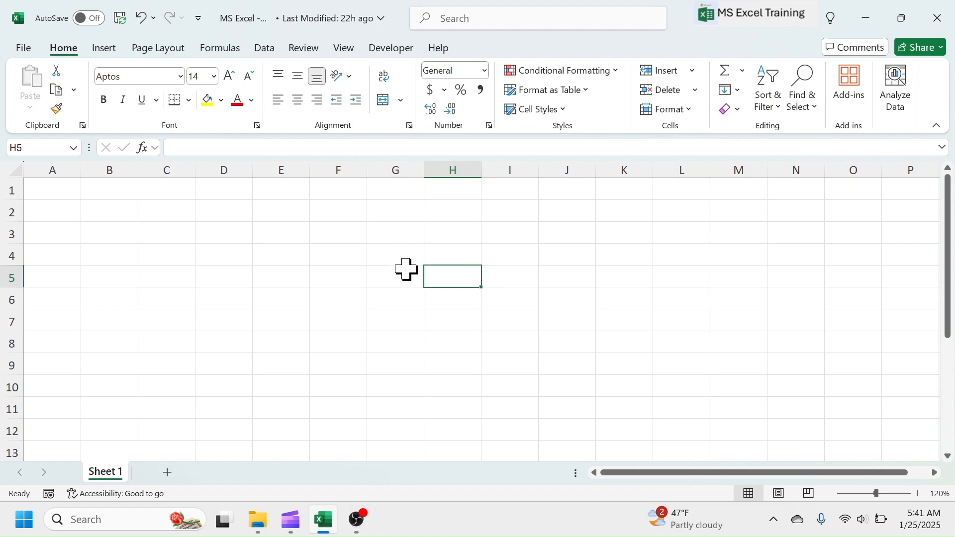
Step: Enter the title "Icome and Expenses Trackerrr" in cell A1
left_click(51, 188)
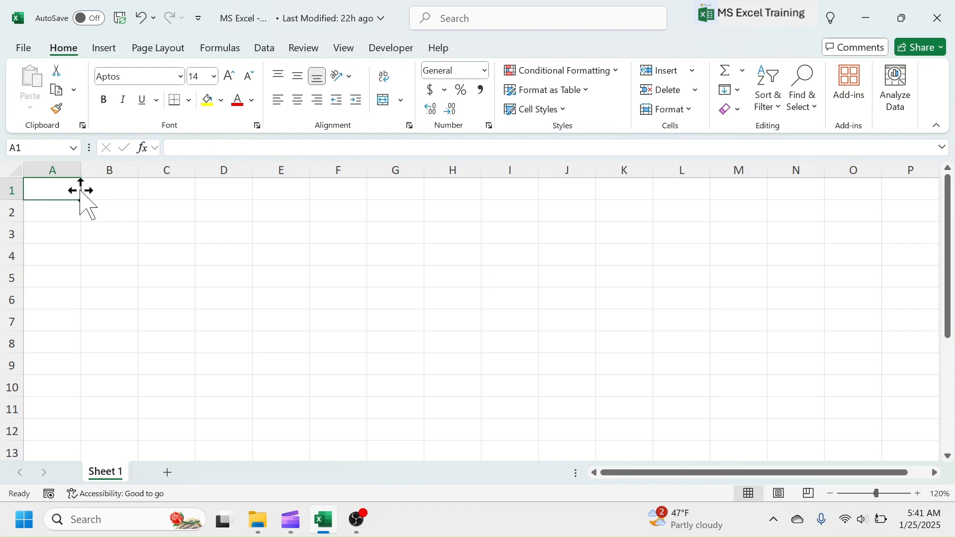
left_click(23, 149)
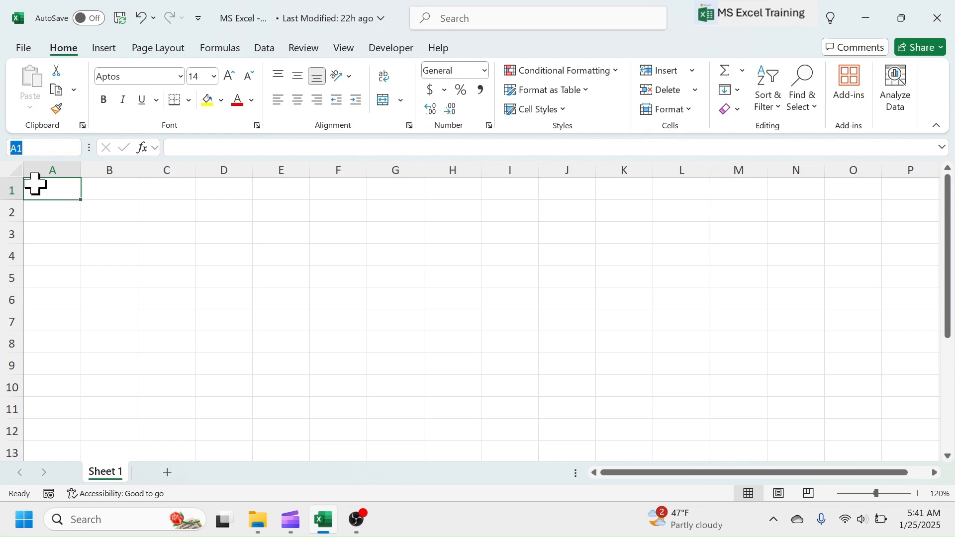
left_click(63, 201)
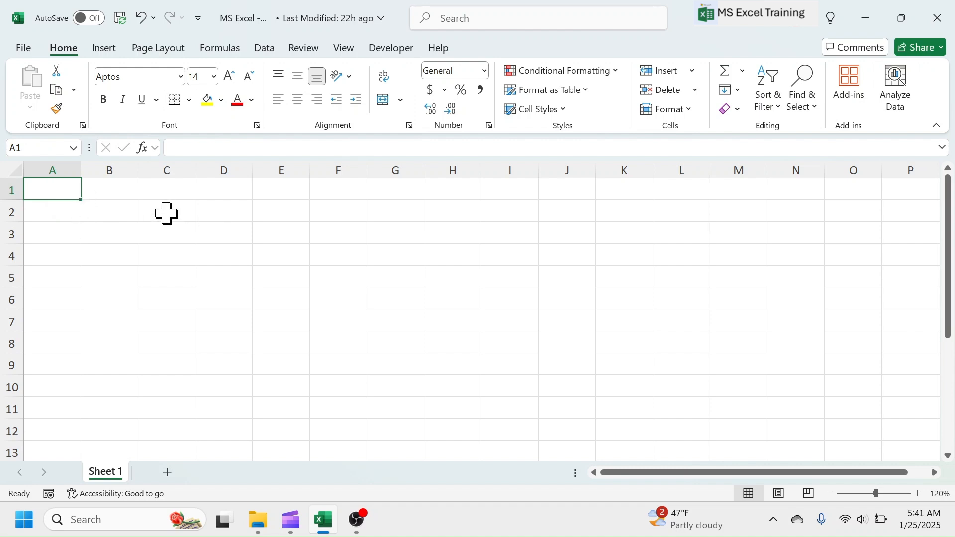
type("I")
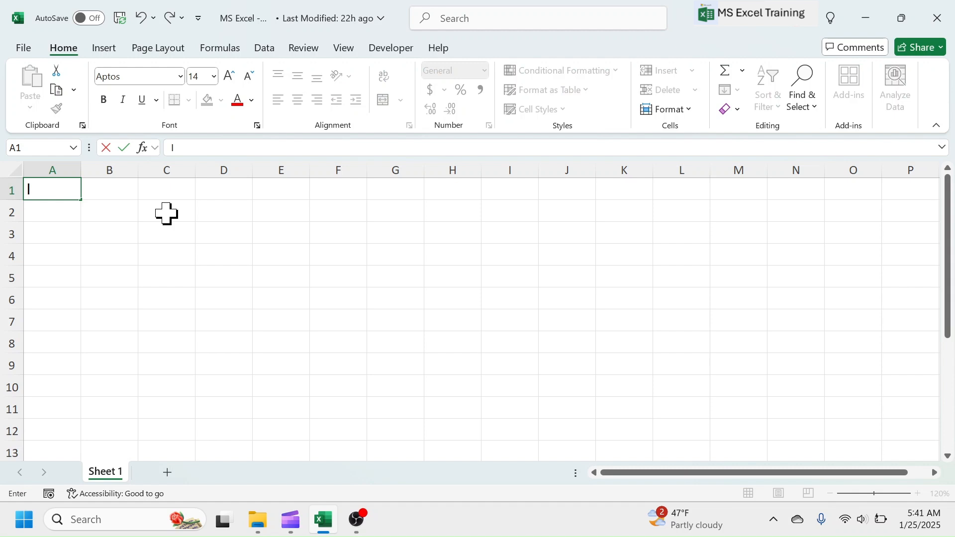
type("come and Expenses Trackerr")
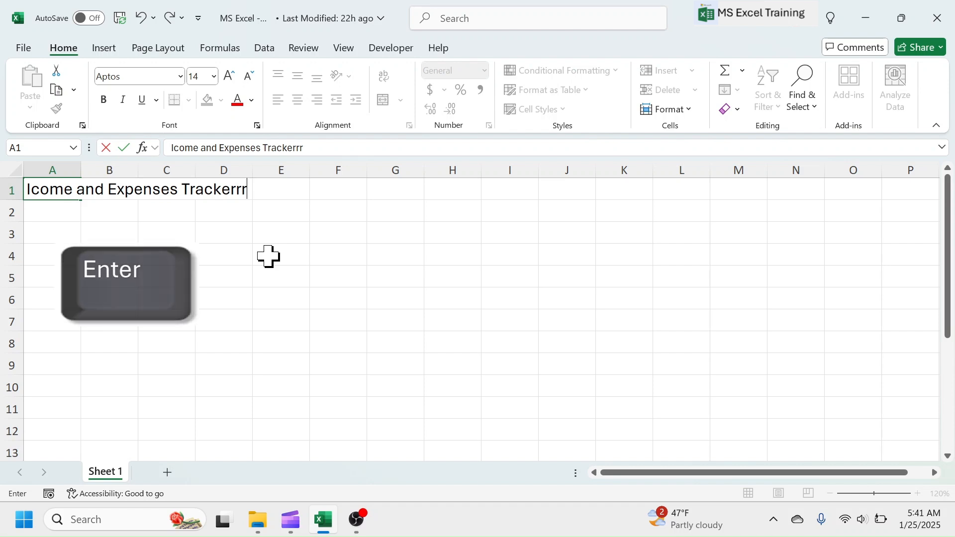
key("Return")
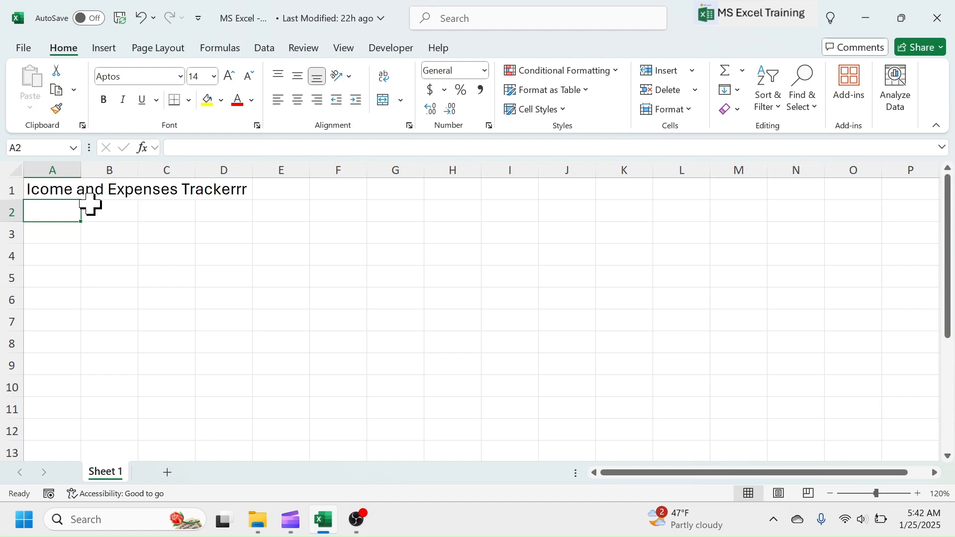
Step: Correct the first word of the title in cell A1 to "Income"
left_click(45, 187)
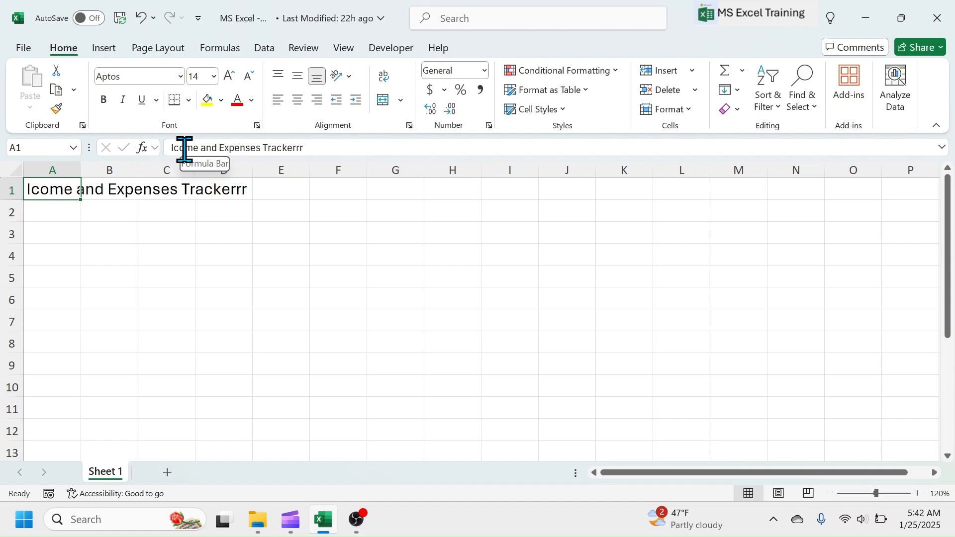
left_click_drag(194, 147, 199, 147)
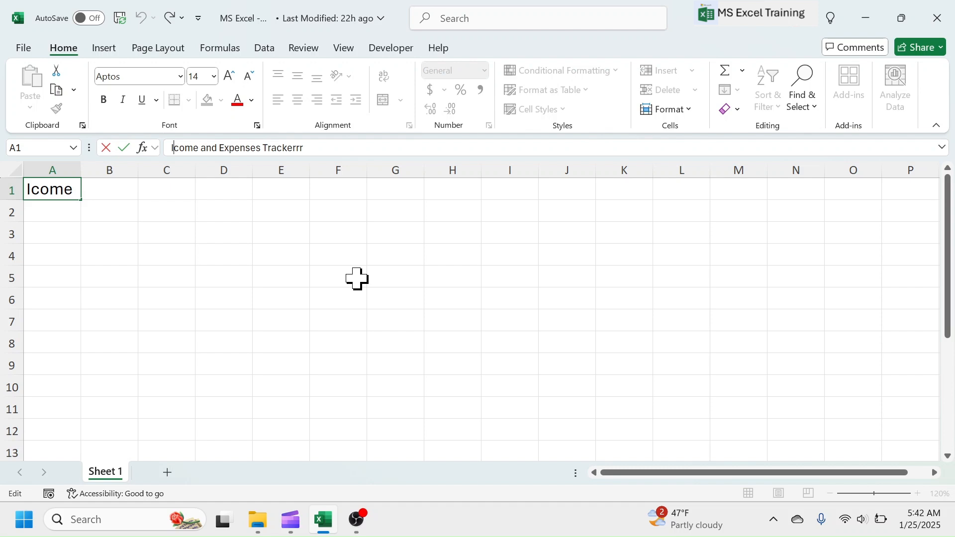
type("n")
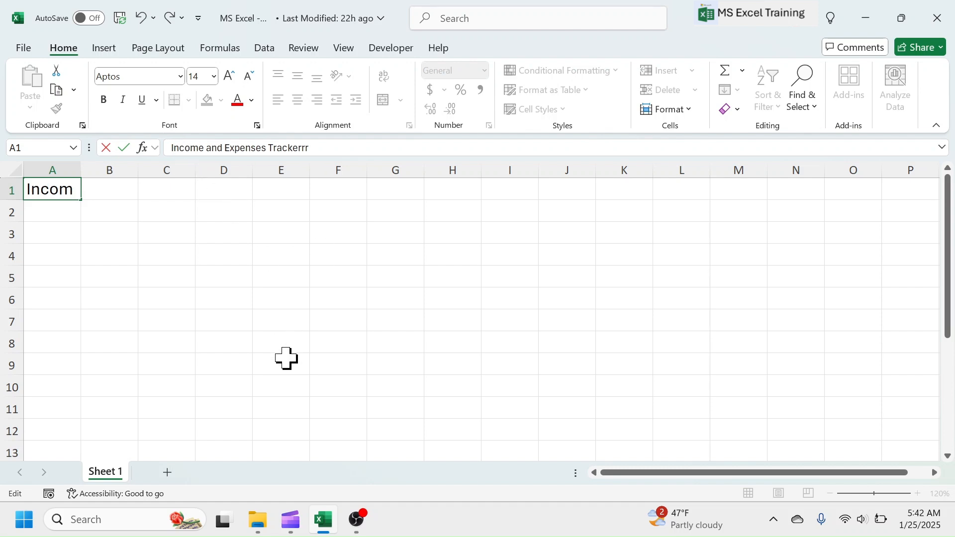
key("Return")
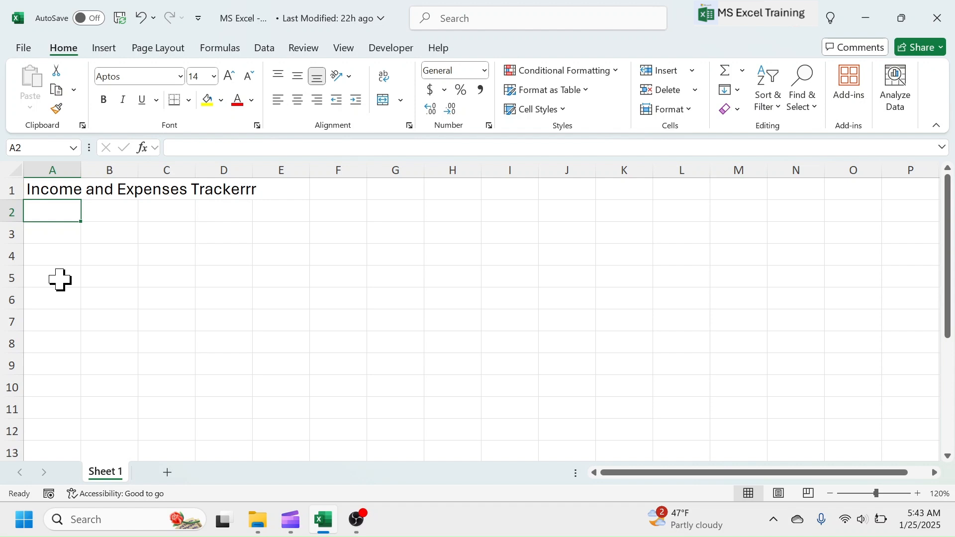
Step: Remove the two surplus letters at the end of the title in A1 so it ends with "Tracker"
double_click(59, 189)
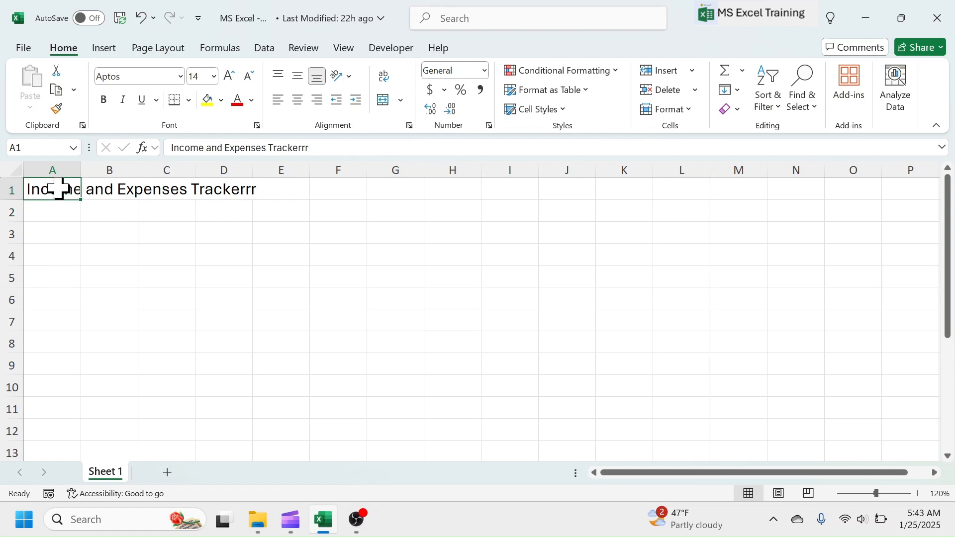
left_click(259, 189)
key("BackSpace")
key("BackSpace")
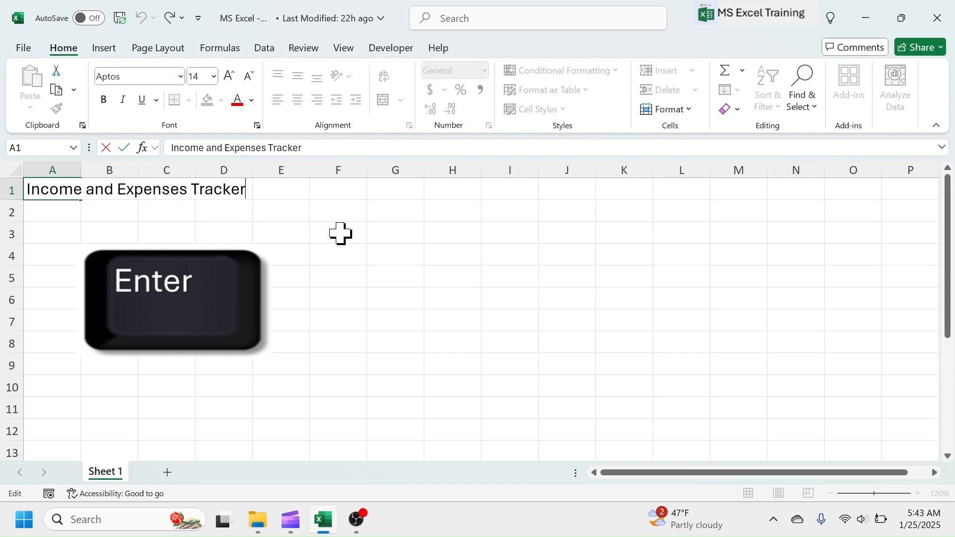
key("Return")
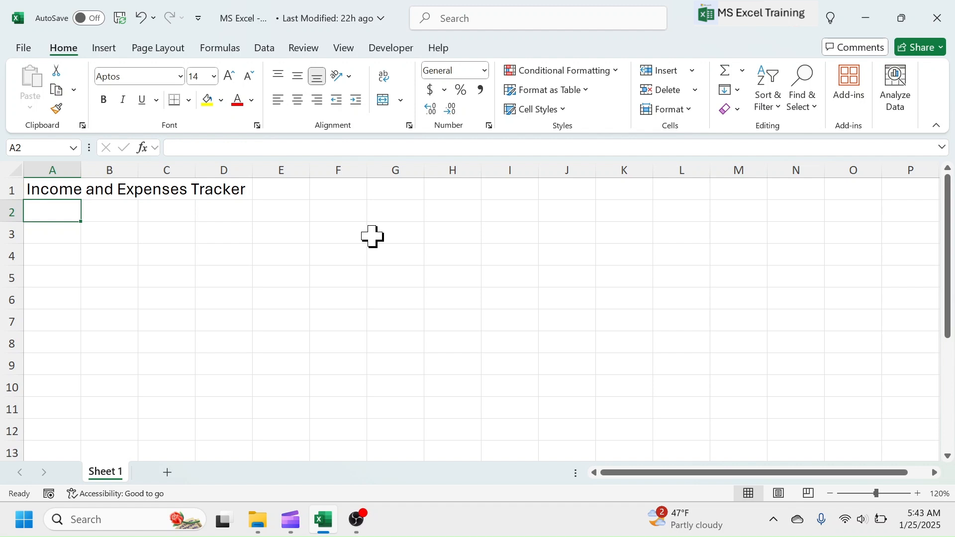
Step: Enter the headers Transaction Date, Income/Expenses, Expenses Category and Amount in cells A3 to D3
left_click(60, 234)
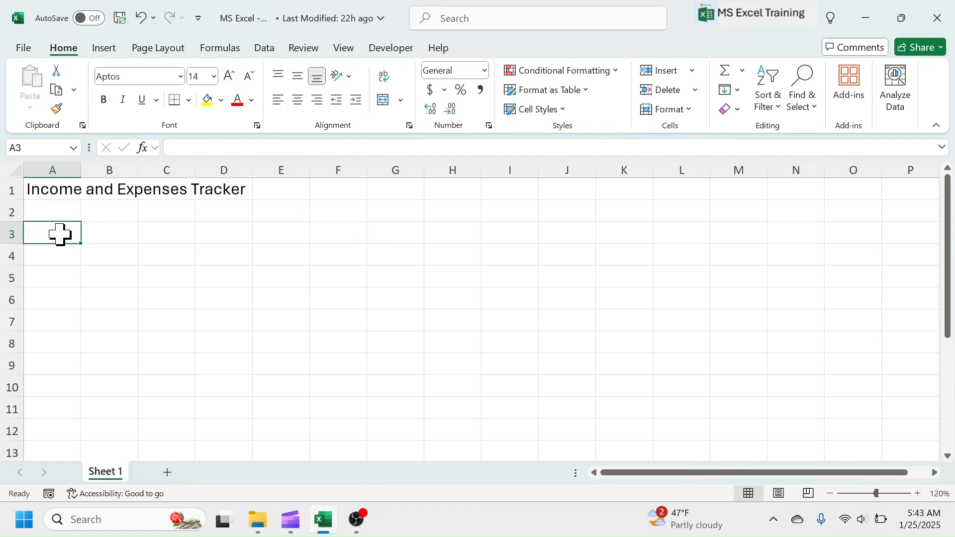
type("Transaction Date")
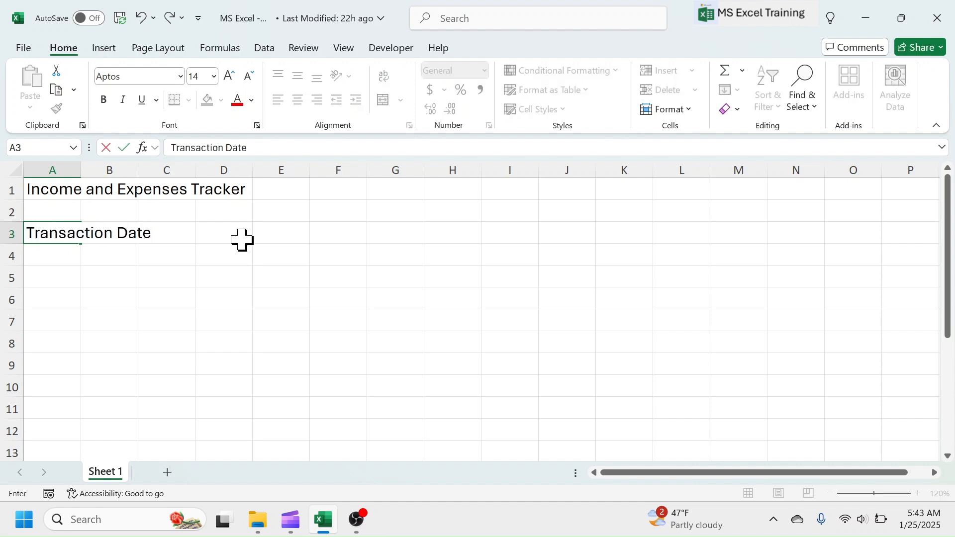
key("Tab")
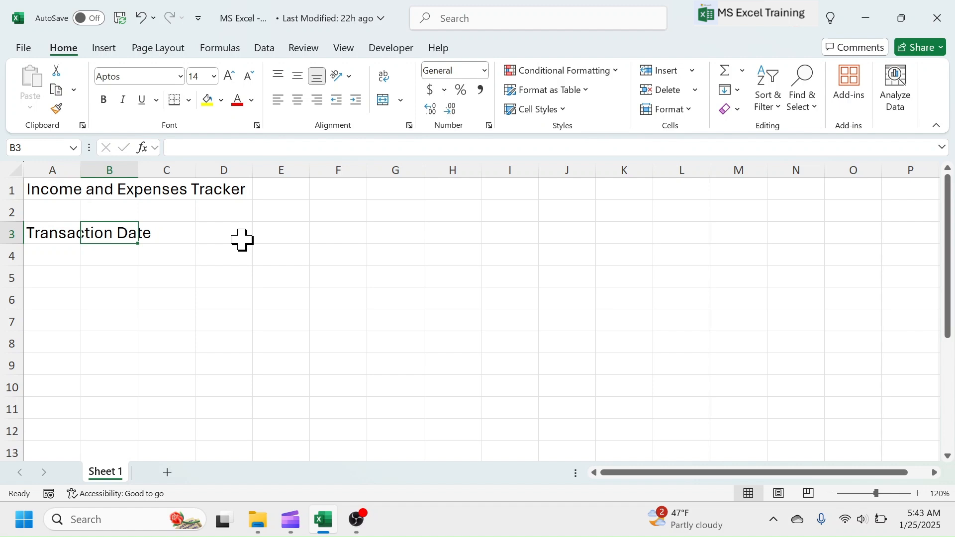
type("Income/Ex")
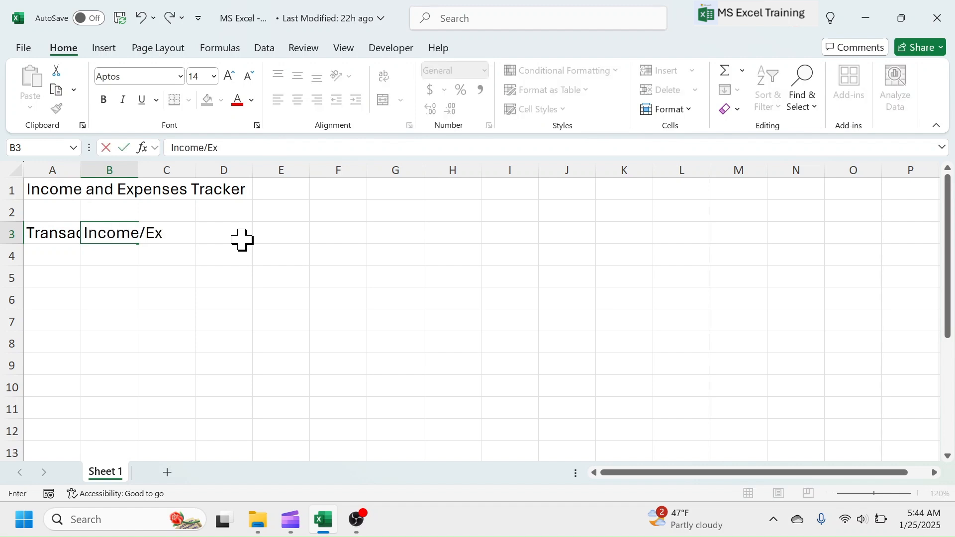
type("penses")
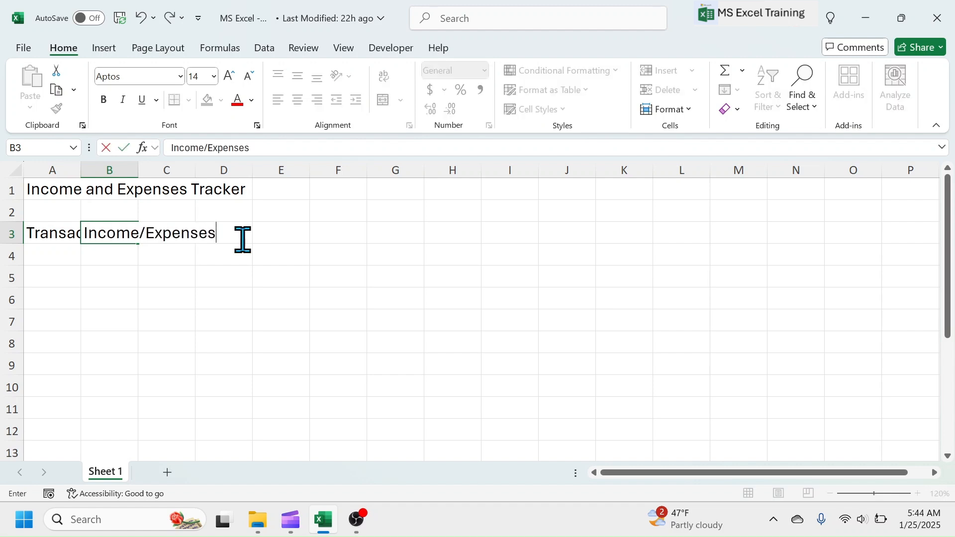
key("Tab")
type("Expe")
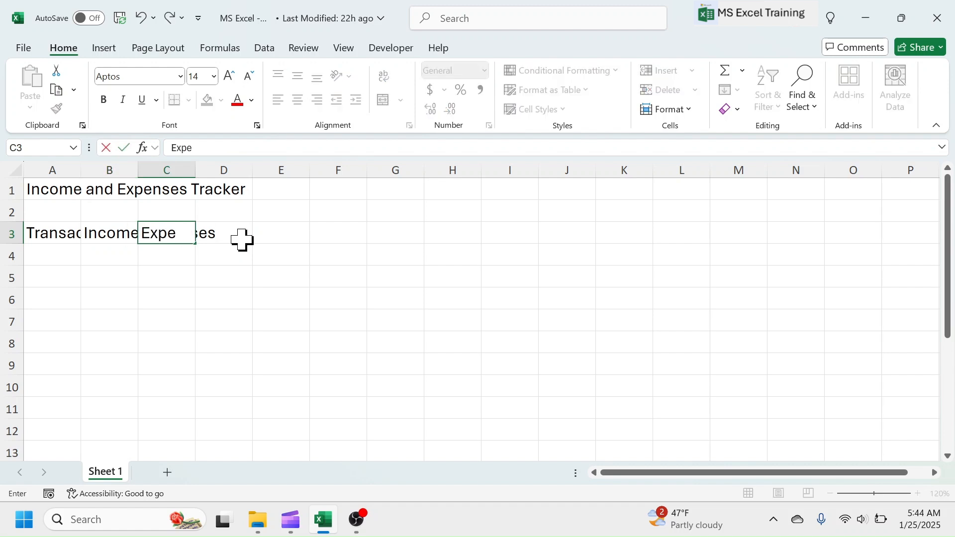
type("nses Category")
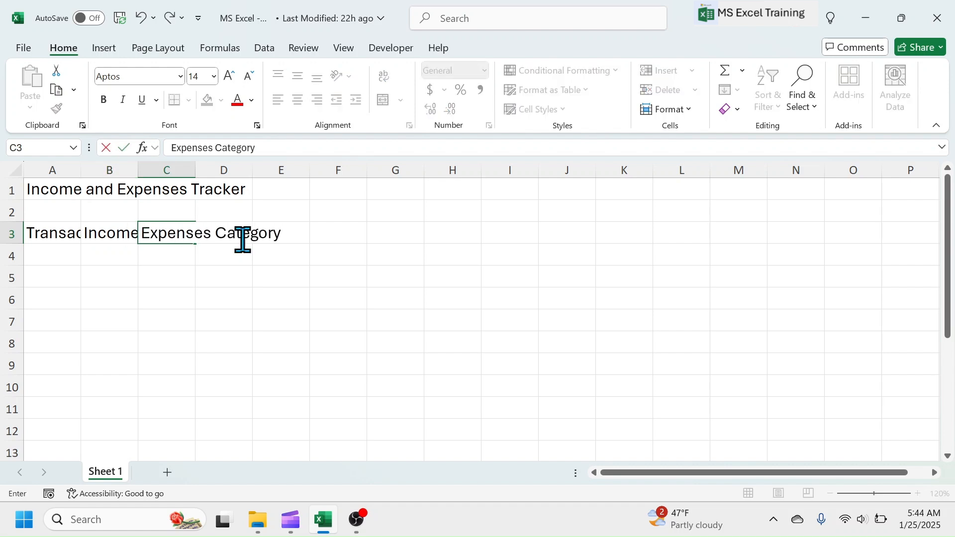
key("Tab")
type("Amount")
key("Return")
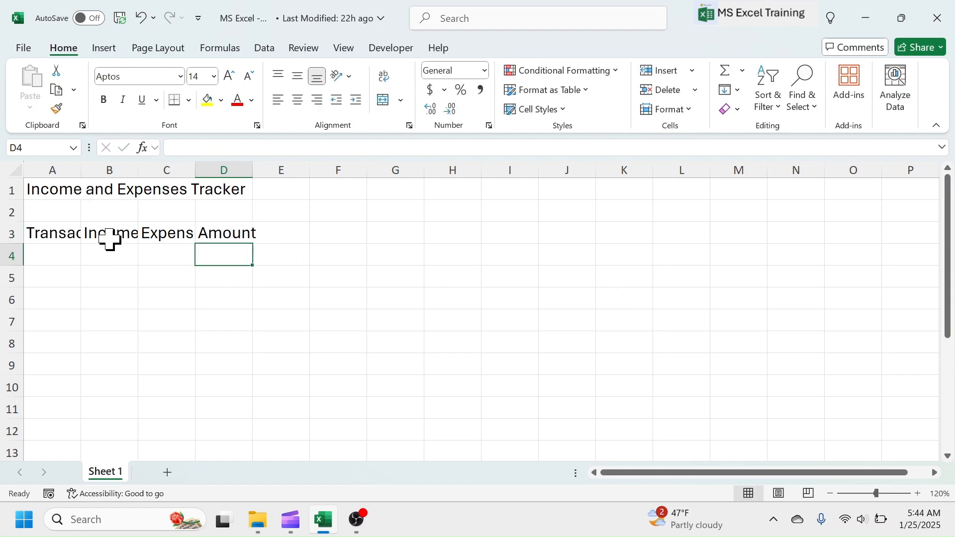
Step: Widen column A so the Transaction Date header fits fully inside it
left_click(63, 231)
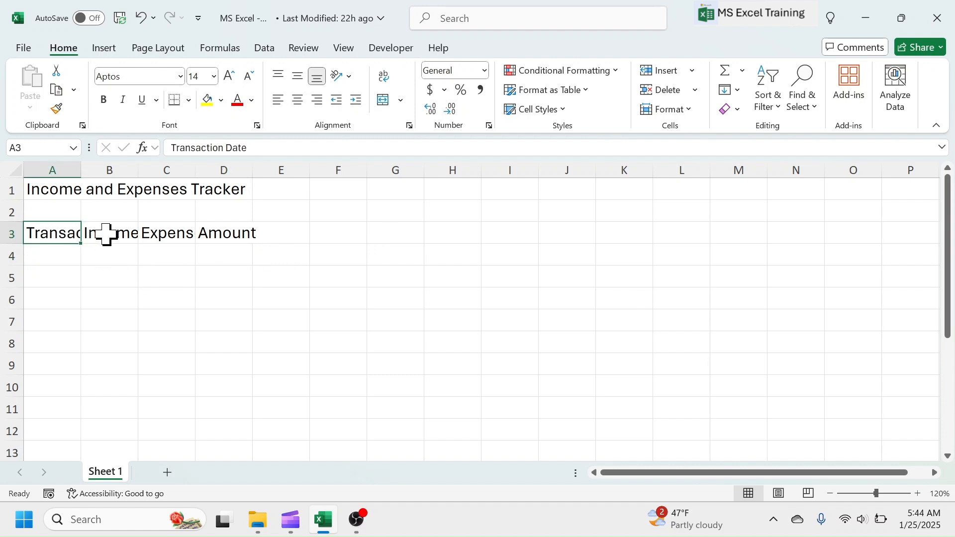
left_click(185, 230)
left_click(164, 277)
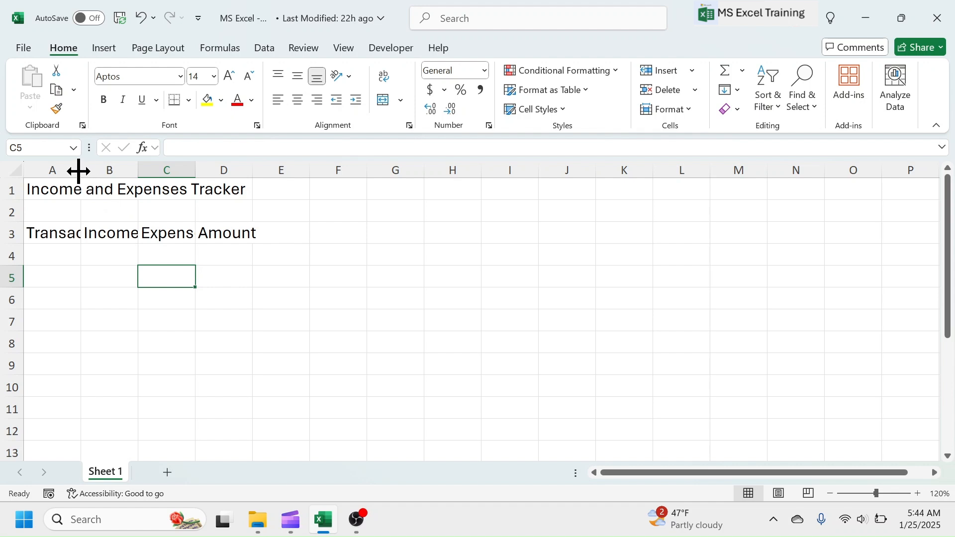
left_click_drag(81, 170, 172, 174)
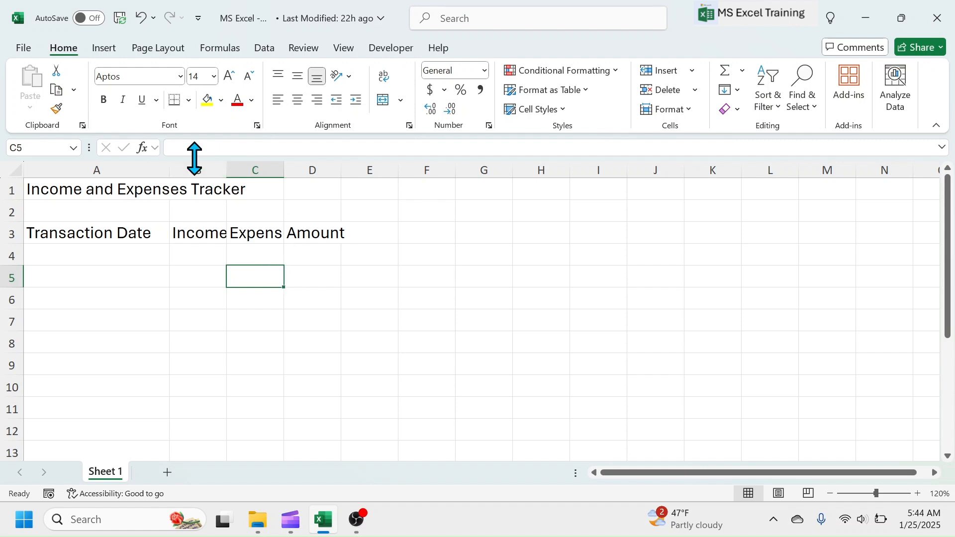
left_click(418, 213)
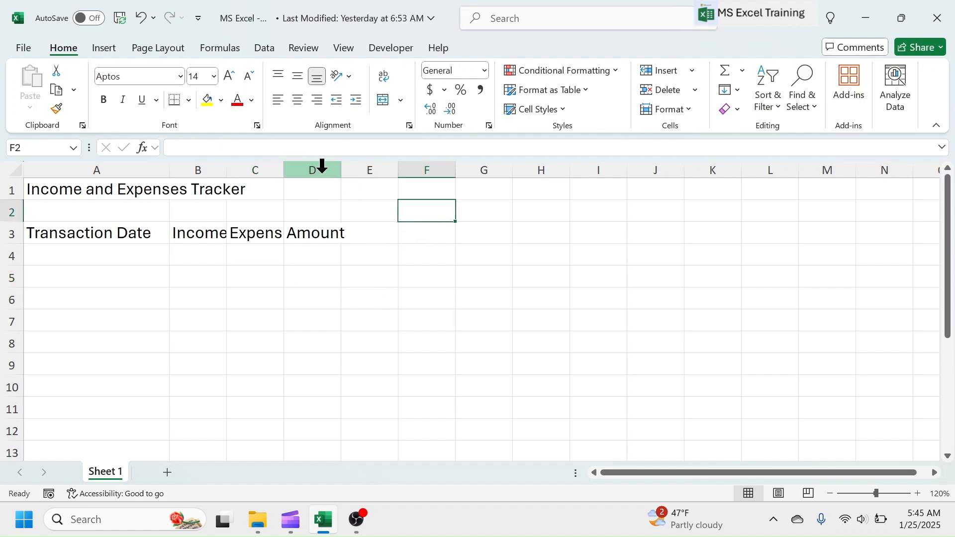
Step: AutoFit the widths of columns B through D to their header text
left_click(181, 170)
left_click_drag(181, 171, 308, 170)
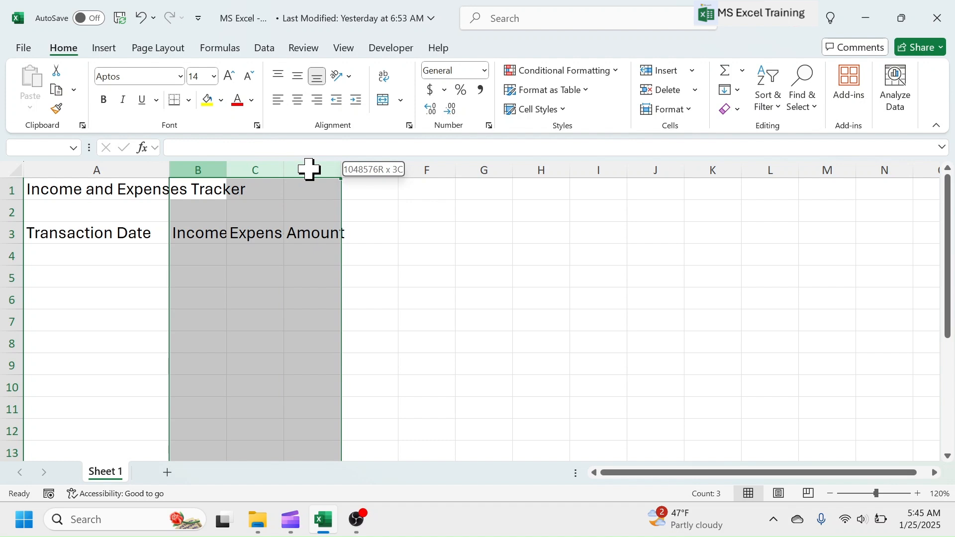
left_click_drag(309, 170, 310, 167)
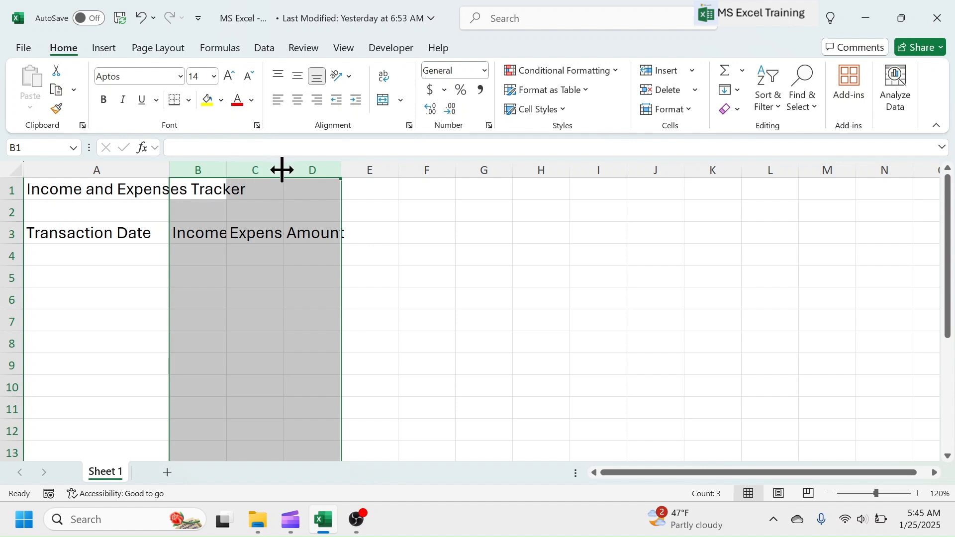
double_click(229, 172)
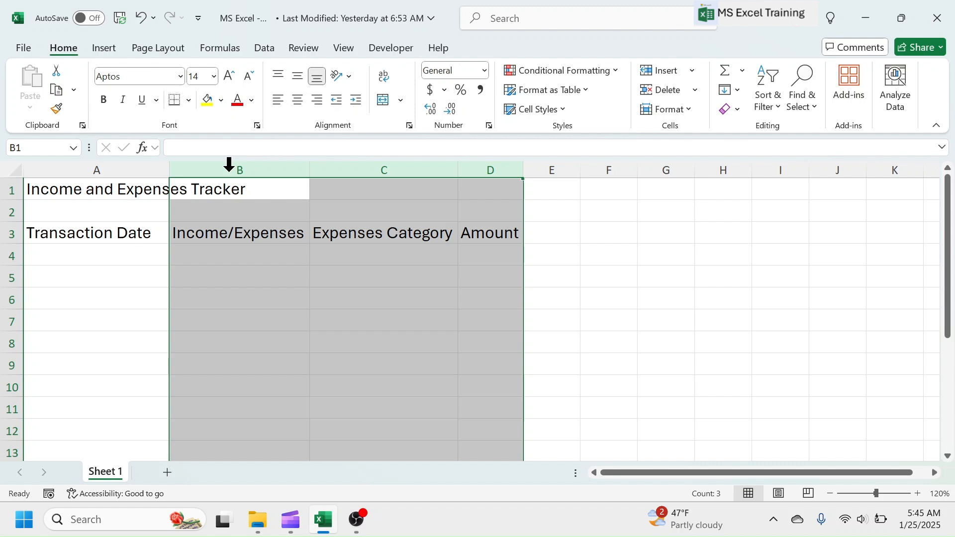
left_click(426, 277)
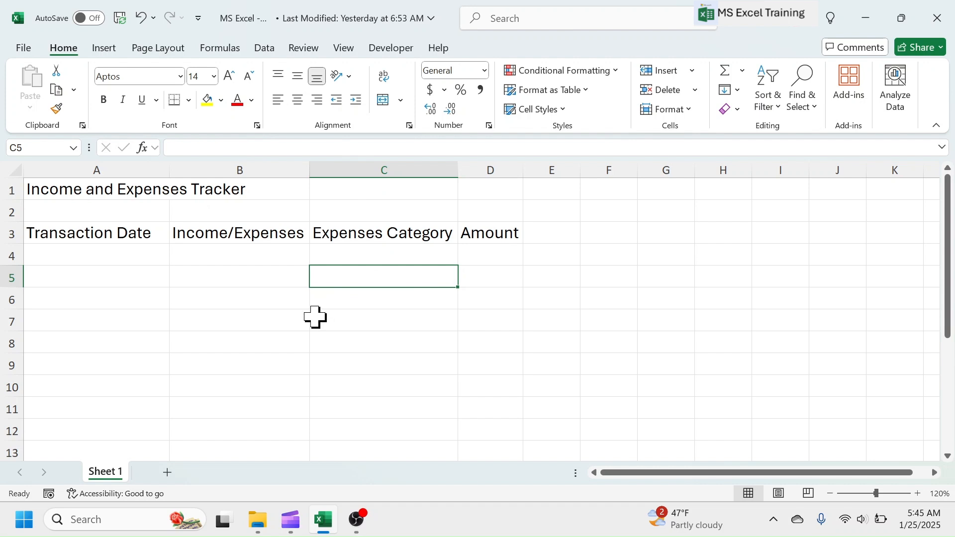
Step: Fill row 4 with the date 1/1/2025, type Income, category None and amount 50000
left_click(120, 258)
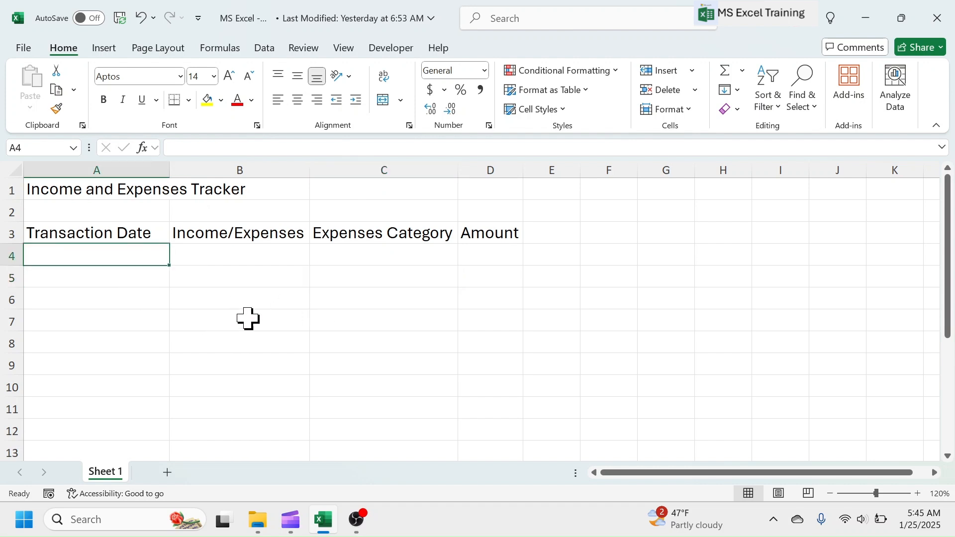
type("1/1/2025")
key("Tab")
type("Income")
key("Tab")
type("None")
key("Tab")
type("50000")
key("Return")
Step: Fill row 5 with the date 1/1/2025, type Expenses, category Household and amount 1560
type("1/1/2025")
key("Tab")
type("Expenses")
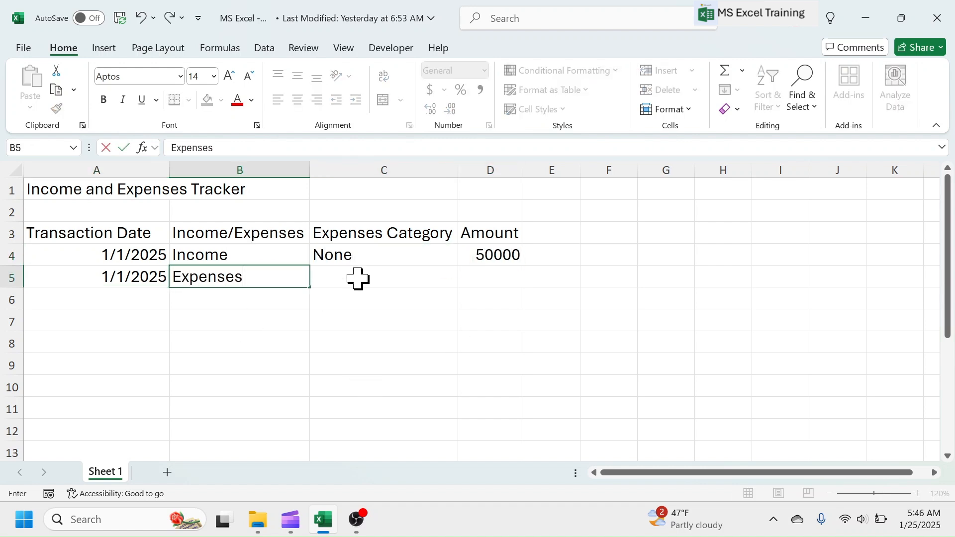
key("Tab")
type("Household")
key("Tab")
type("1560")
key("Return")
Step: Fill row 6 with the date 1/3/2025, type Expenses, category Education and amount 750
type("1/3/2025")
key("Tab")
type("Expenses")
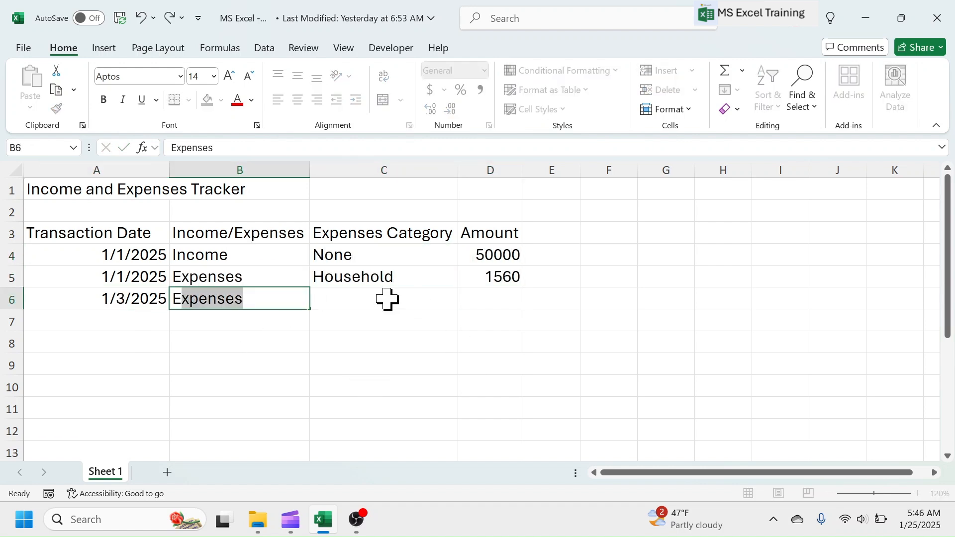
key("Tab")
type("Education")
key("Tab")
type("750")
key("Return")
Step: Fill row 7 with the date 1/4/2025, type Expenses, category Health and amount 230
type("1/4/2025")
key("Tab")
type("Expenses")
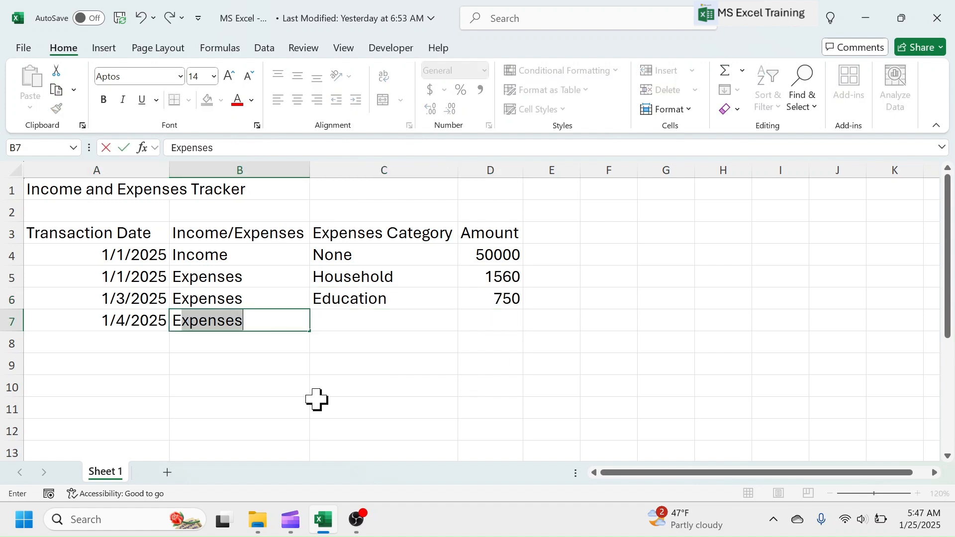
key("Tab")
type("Health")
key("Tab")
type("230")
key("Return")
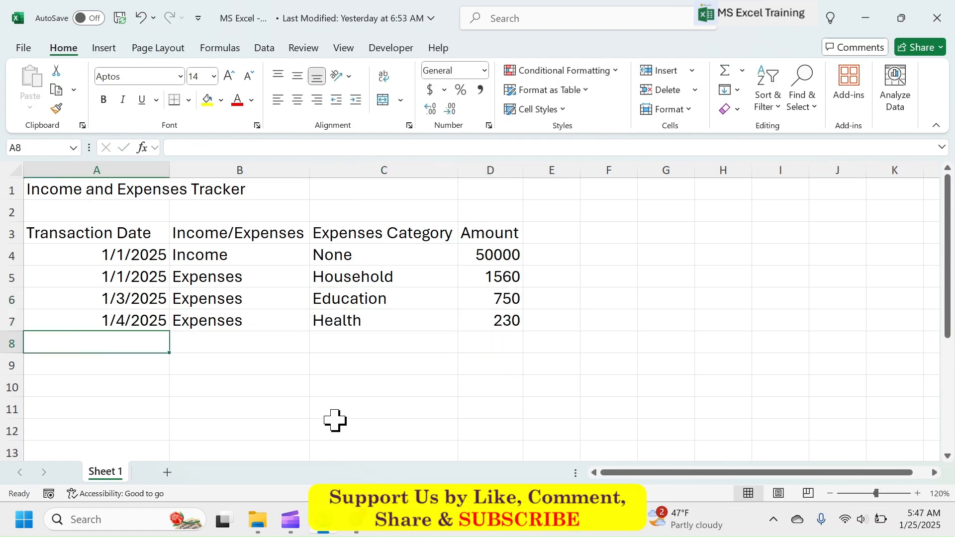
Step: Fill row 8 with the date 1/7/2025, type Expenses, category Household and amount 980
type("1/7/2025")
key("Tab")
type("Expenses")
key("Tab")
type("Household")
key("Tab")
type("980")
key("Return")
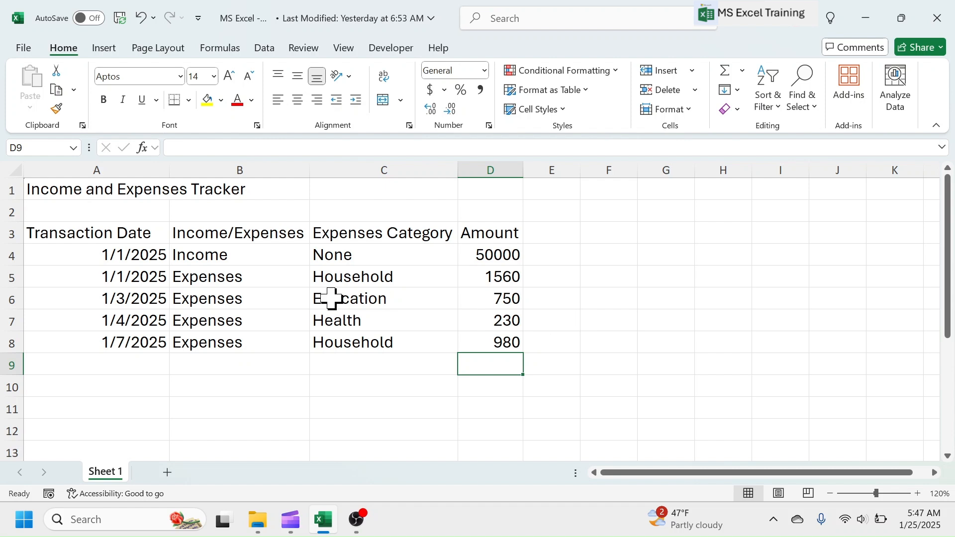
Step: Set the font size of the title in cell A1 to 20
left_click(66, 189)
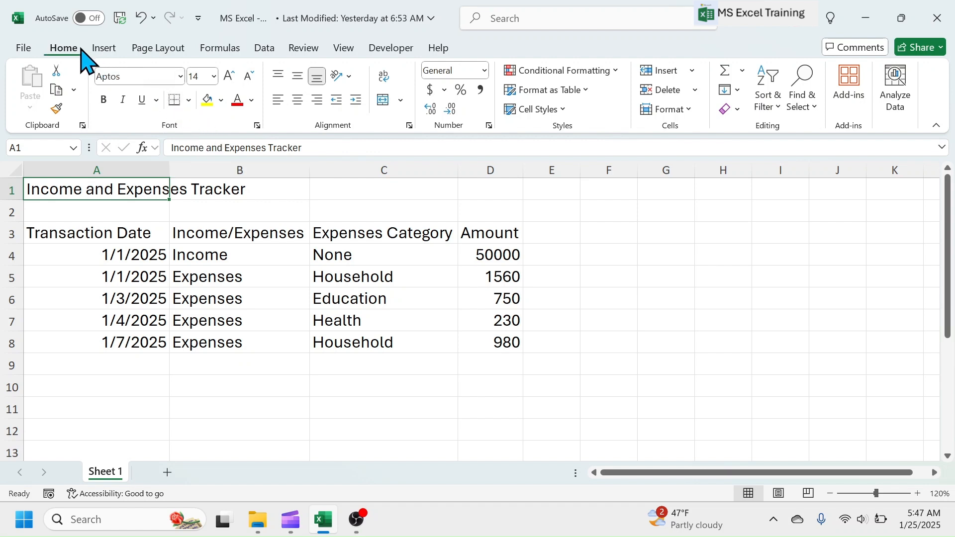
left_click(215, 78)
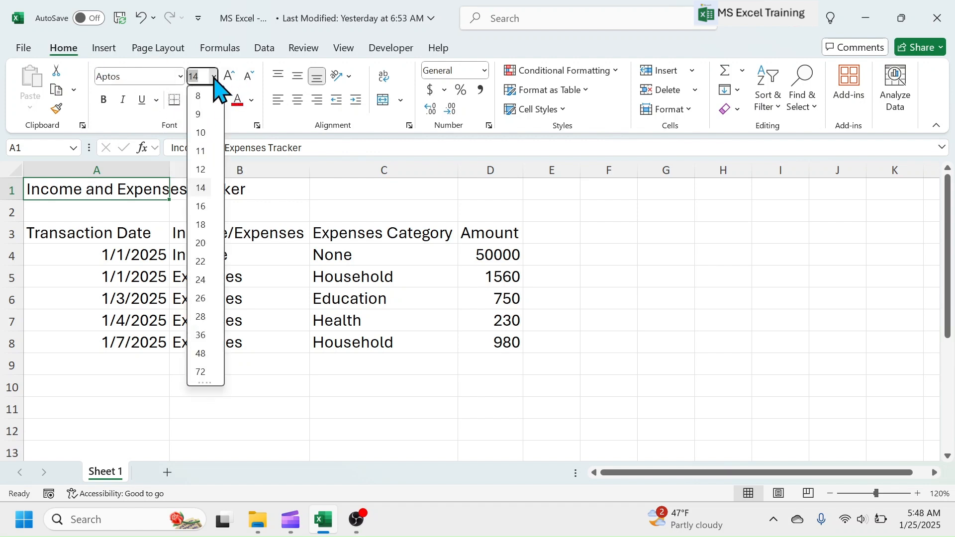
left_click(201, 263)
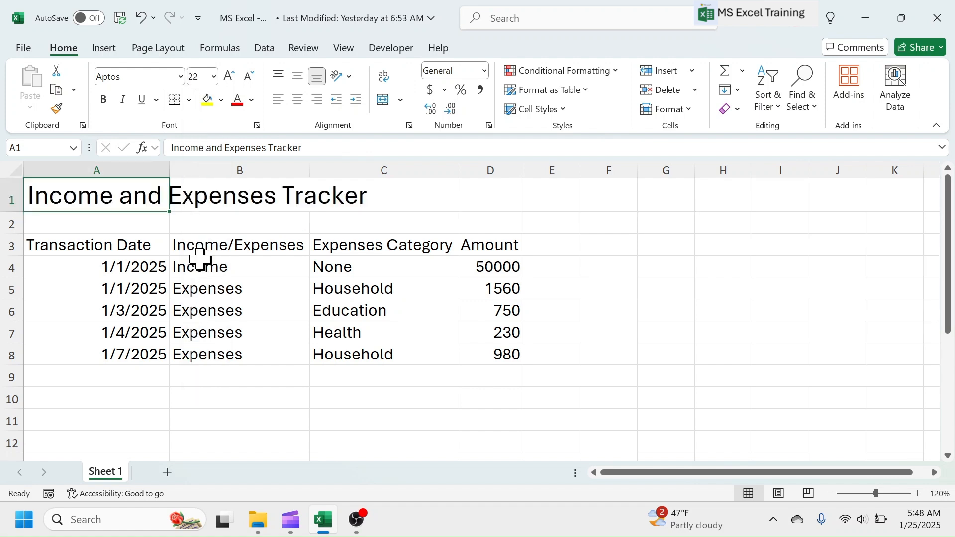
left_click(230, 76)
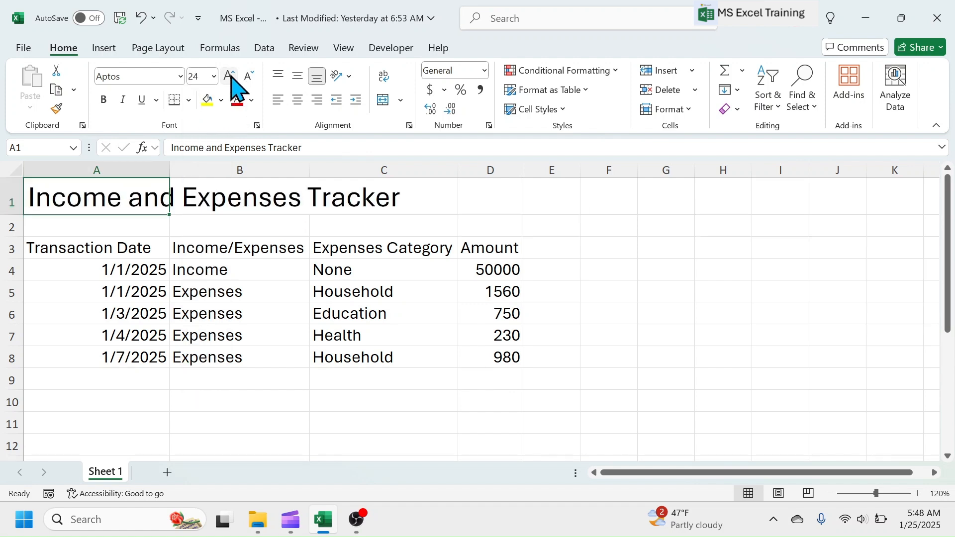
left_click(249, 76)
left_click(250, 78)
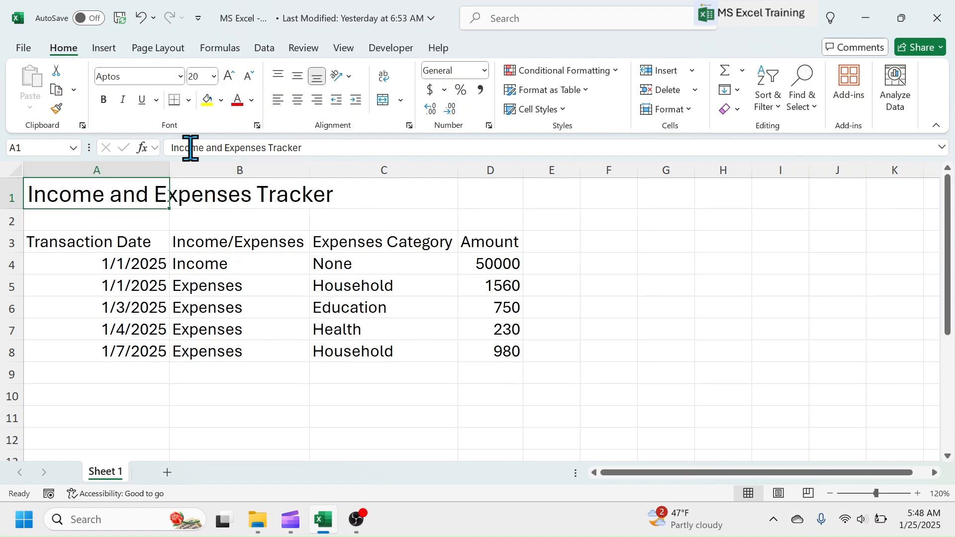
Step: Make the title in cell A1 bold with a dark green theme font color
left_click(251, 100)
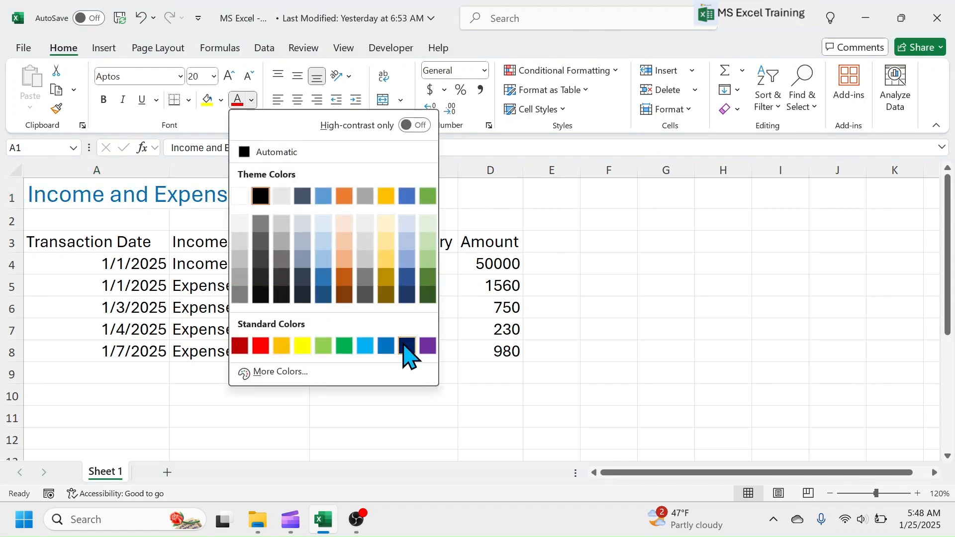
left_click(427, 294)
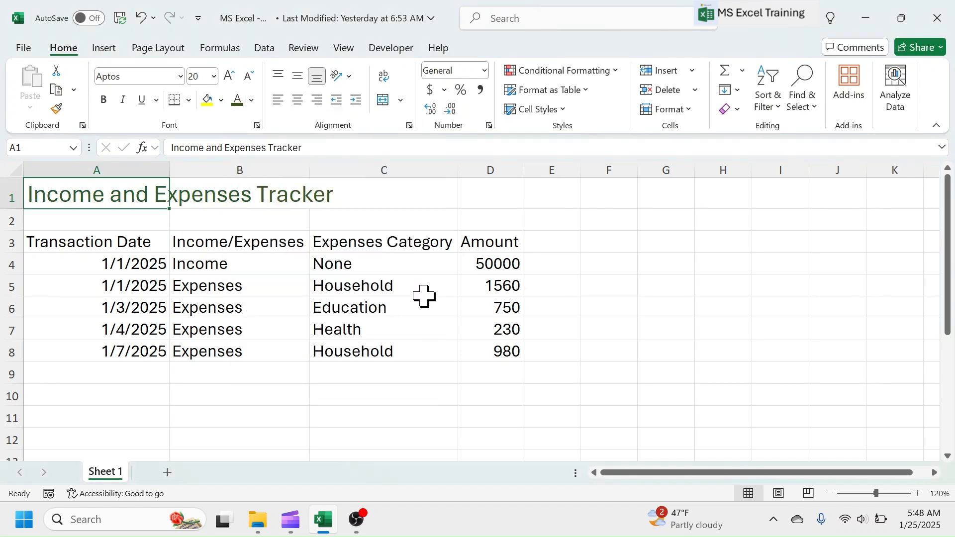
left_click(106, 101)
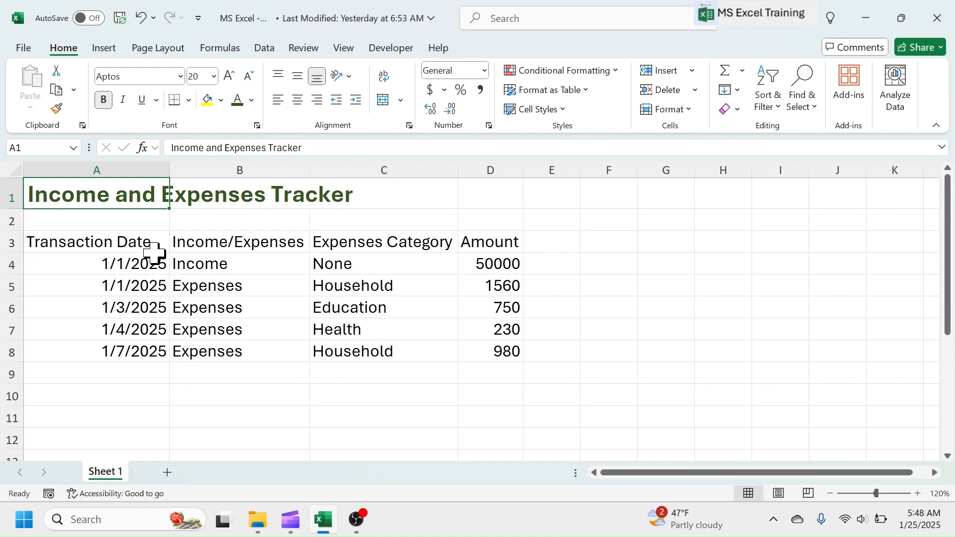
Step: Apply All Borders to the table range A3:D8
left_click_drag(72, 240, 503, 352)
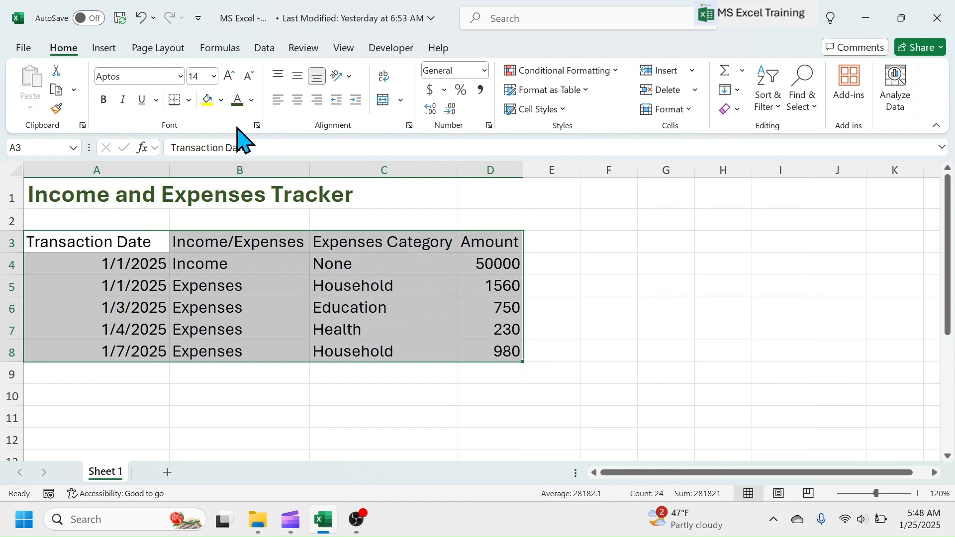
left_click(189, 101)
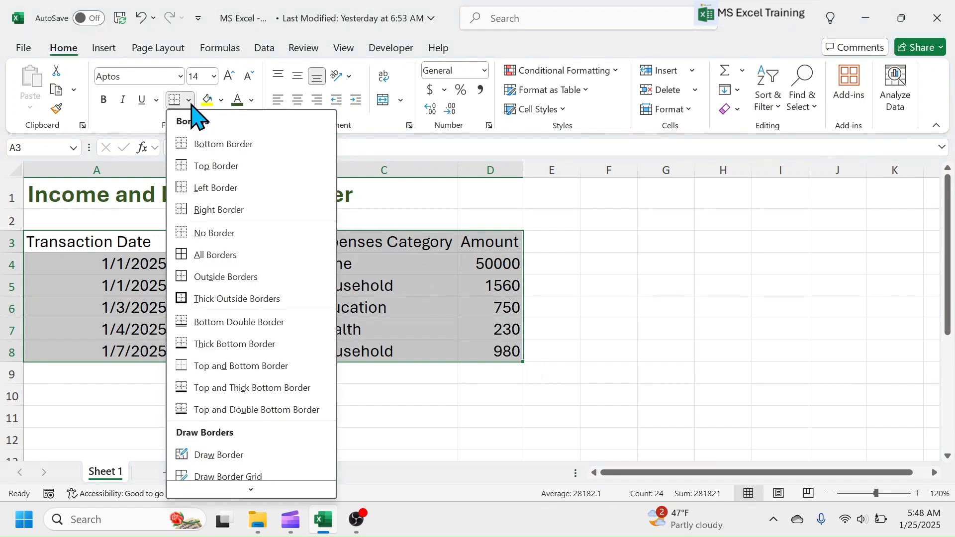
left_click(208, 256)
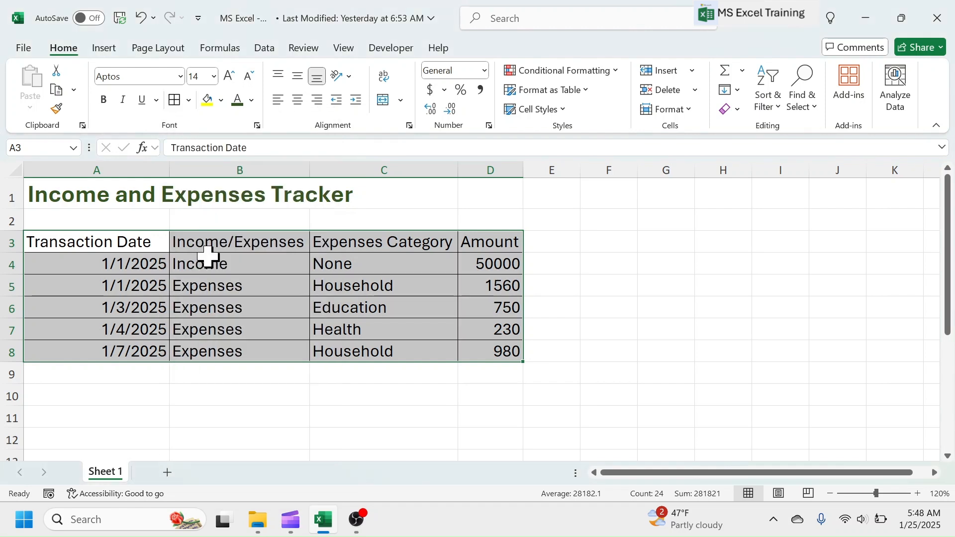
left_click(233, 293)
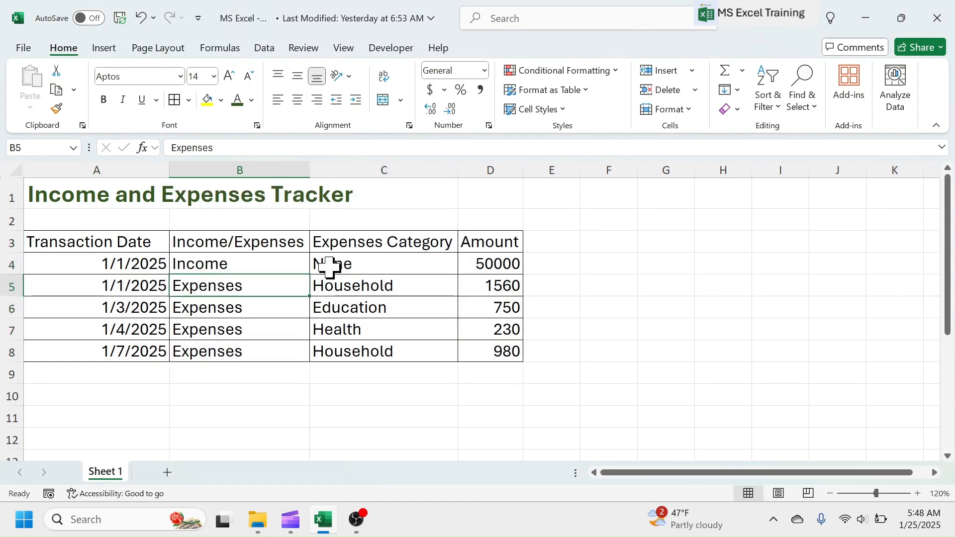
Step: Fill the header cells A3:D3 with a light orange theme color
left_click_drag(99, 241, 475, 243)
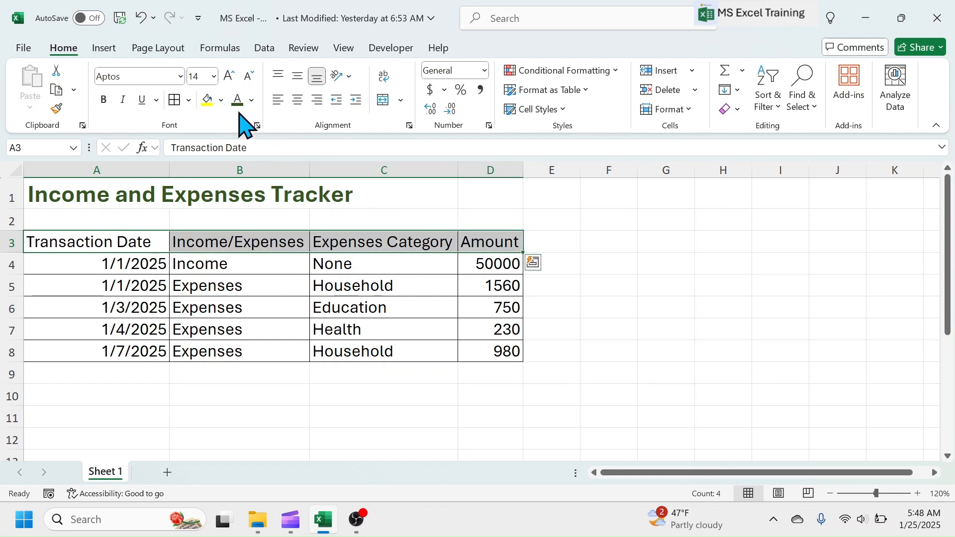
left_click(221, 100)
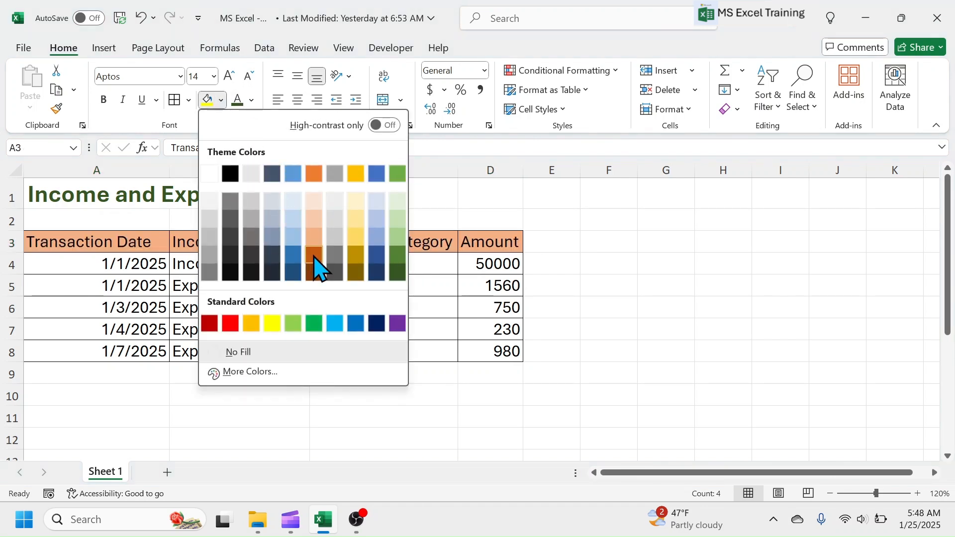
left_click(314, 241)
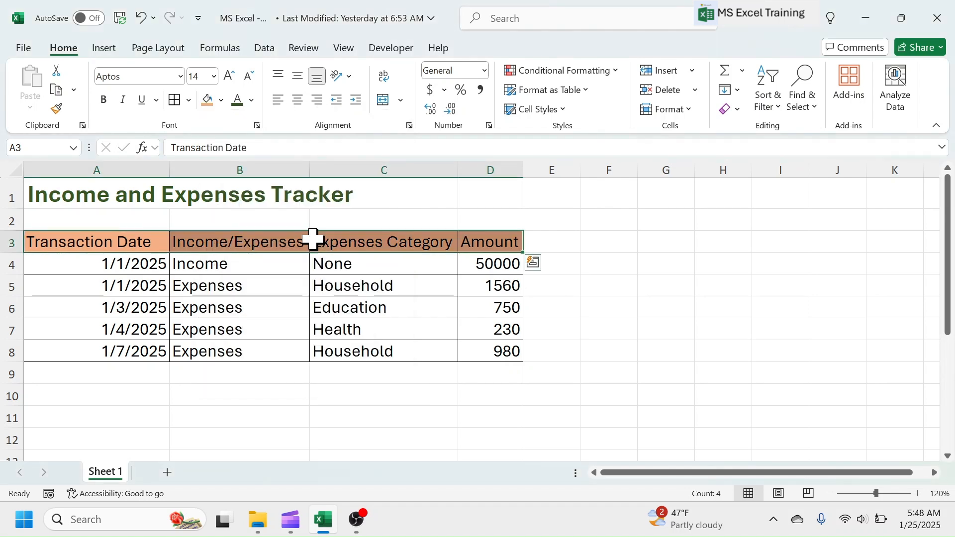
left_click(352, 307)
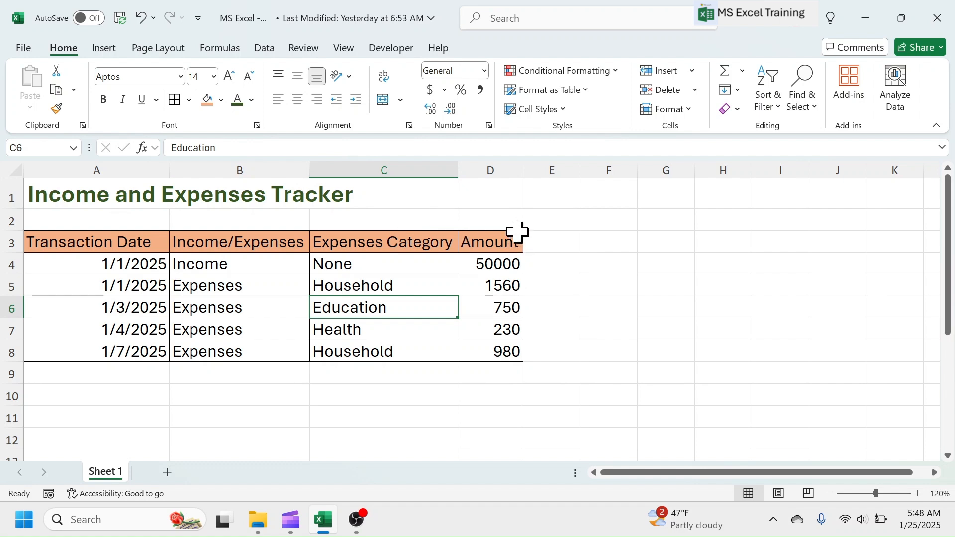
Step: Insert one blank column before the Expenses Category column
left_click(351, 168)
right_click(352, 172)
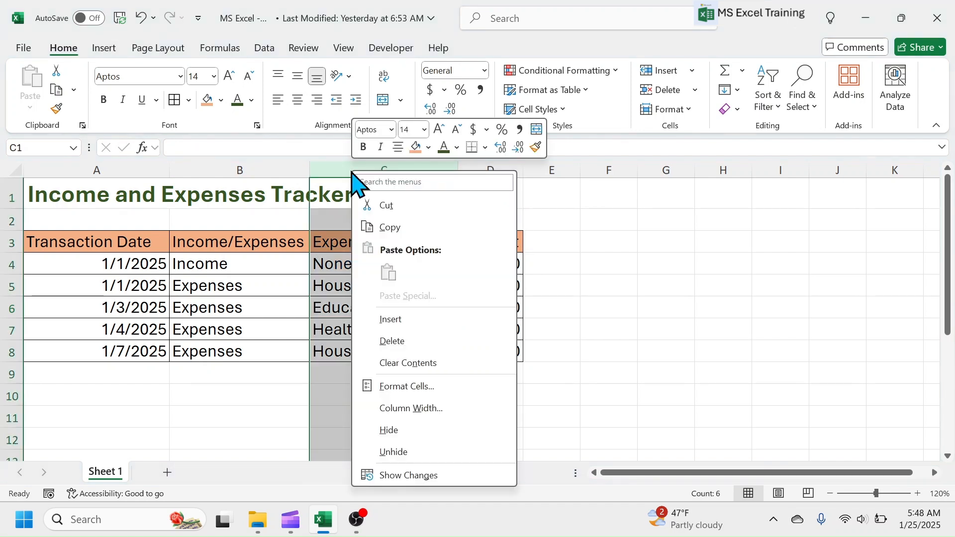
left_click(400, 320)
left_click(495, 396)
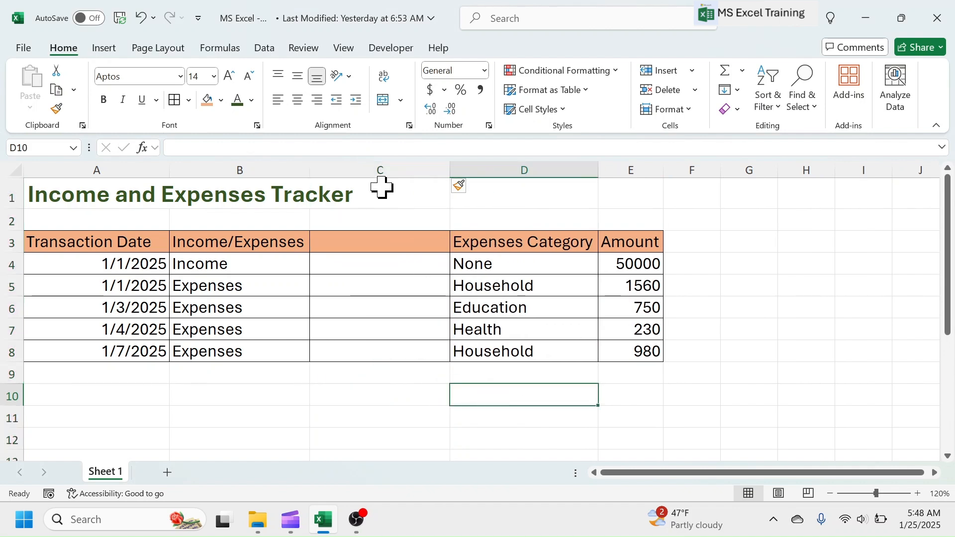
left_click(381, 168)
left_click_drag(392, 286, 408, 338)
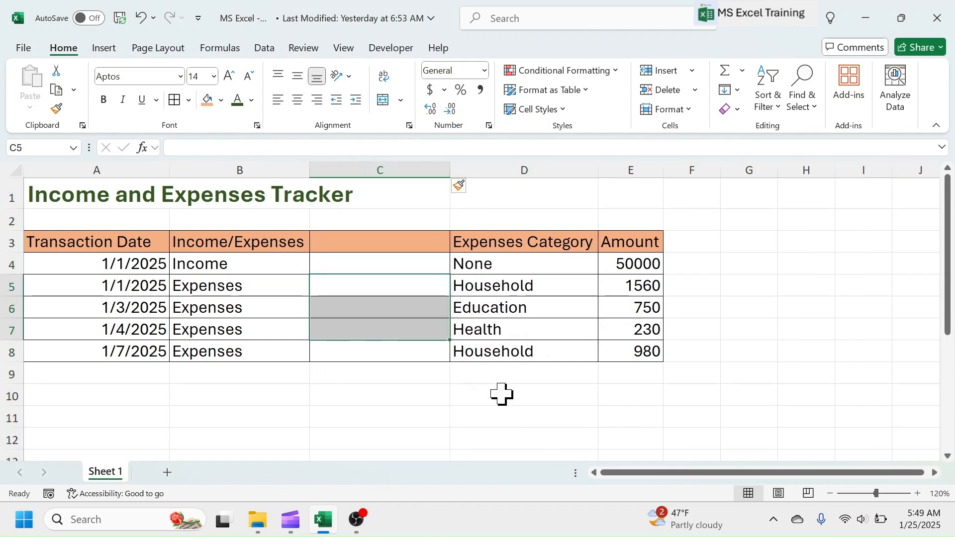
left_click(494, 400)
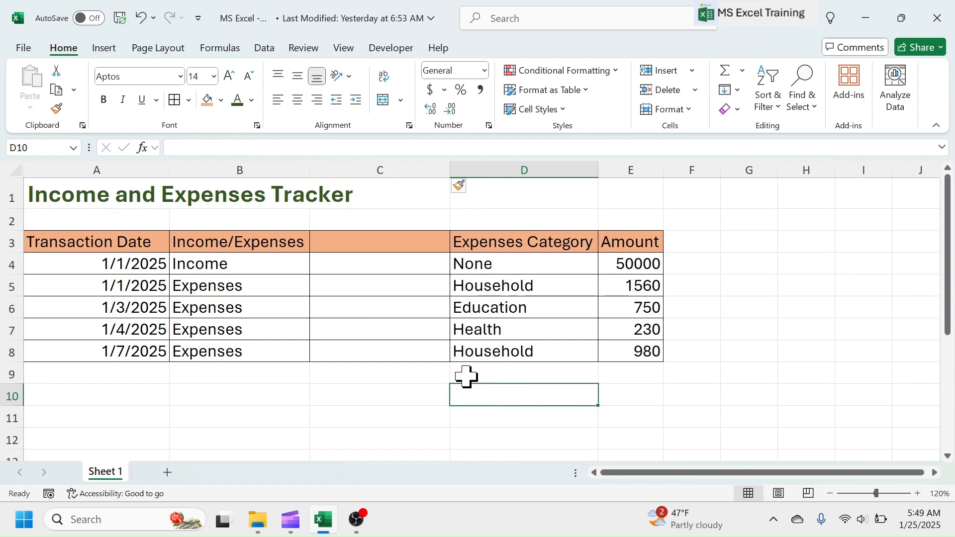
Step: Insert three more blank columns at once after the Income/Expenses column, using columns C through E as the selection
left_click(376, 168)
left_click_drag(435, 169, 620, 166)
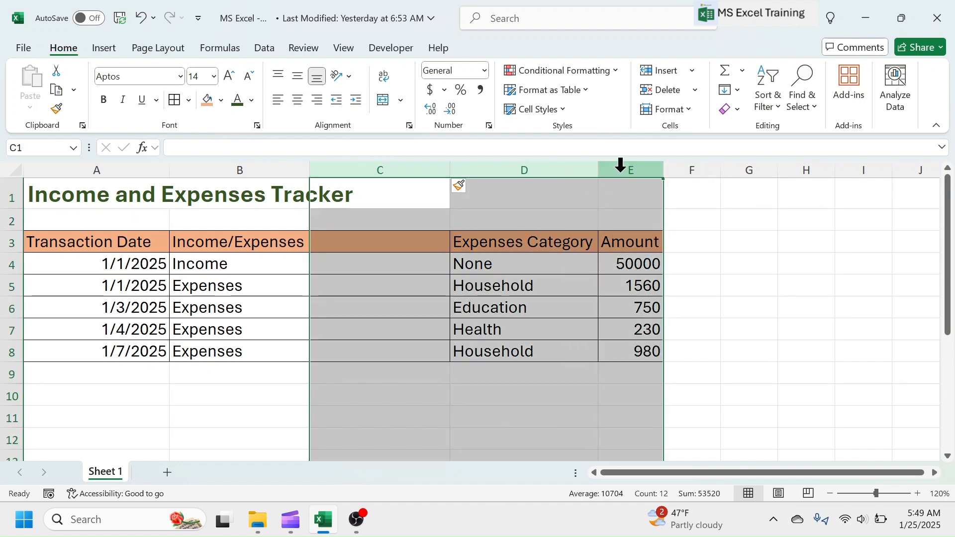
right_click(621, 168)
left_click(655, 322)
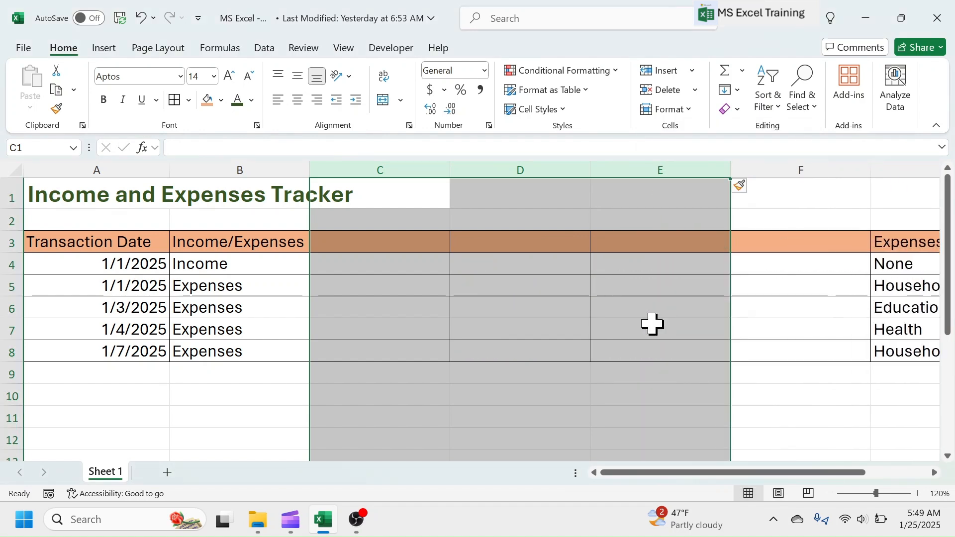
left_click(827, 396)
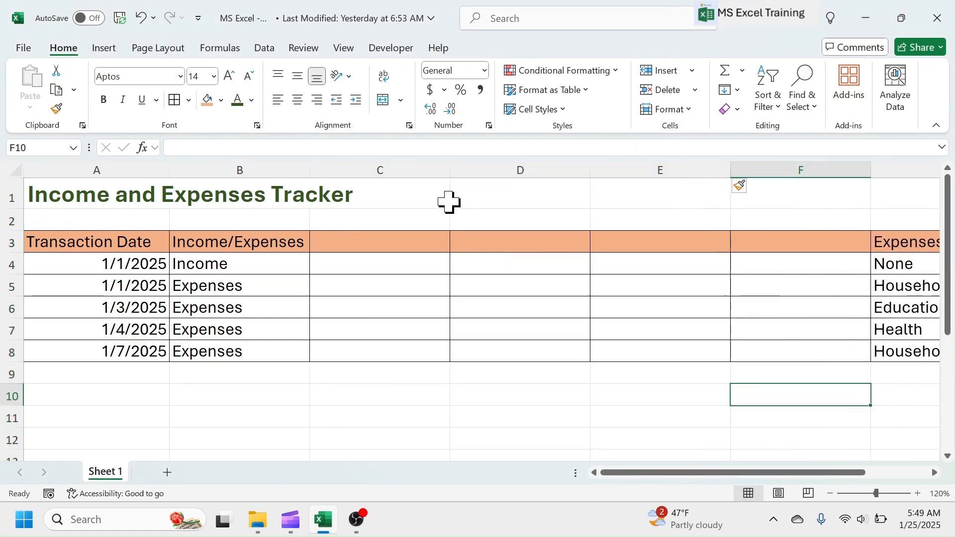
Step: Delete the four blank columns C through F
left_click_drag(389, 169, 786, 184)
right_click(523, 168)
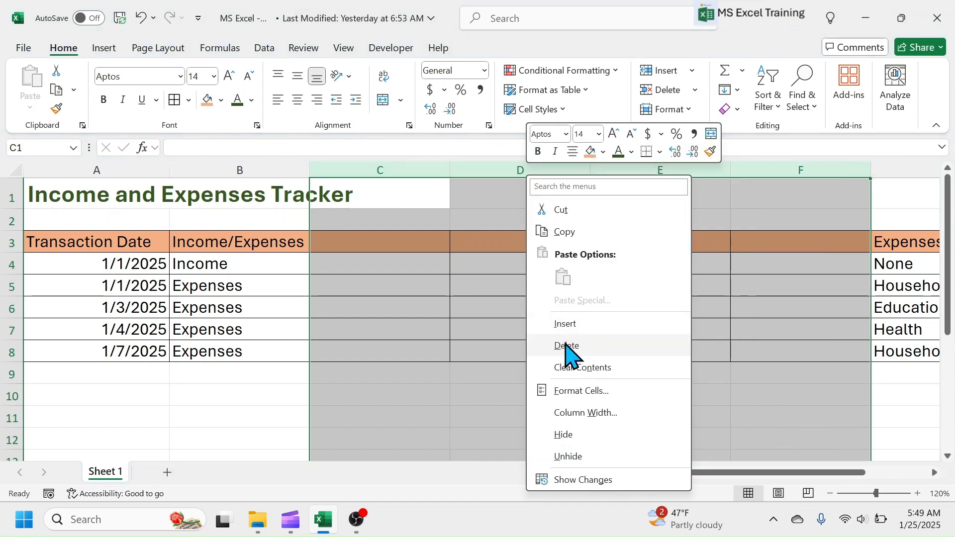
left_click(567, 346)
left_click(576, 301)
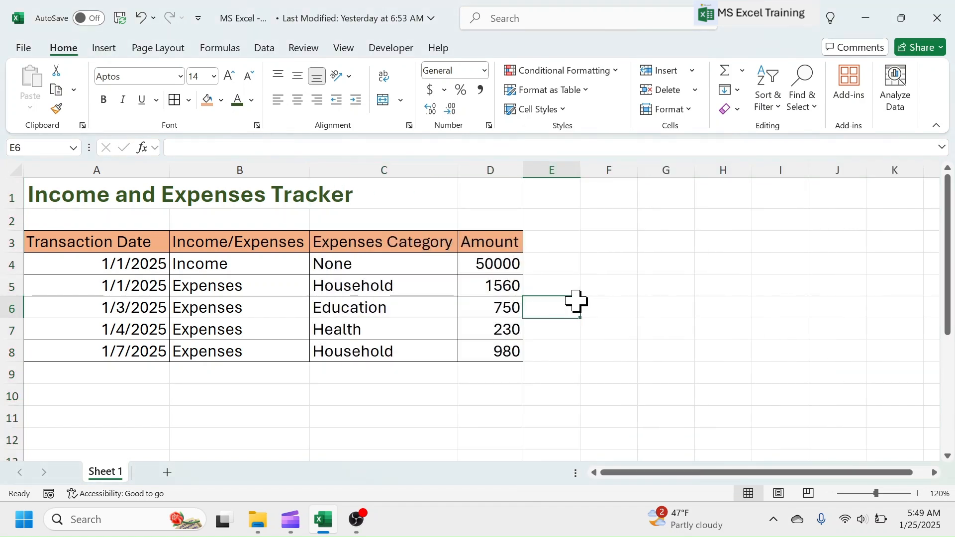
Step: Insert one blank row above row 5 of the table
left_click(10, 285)
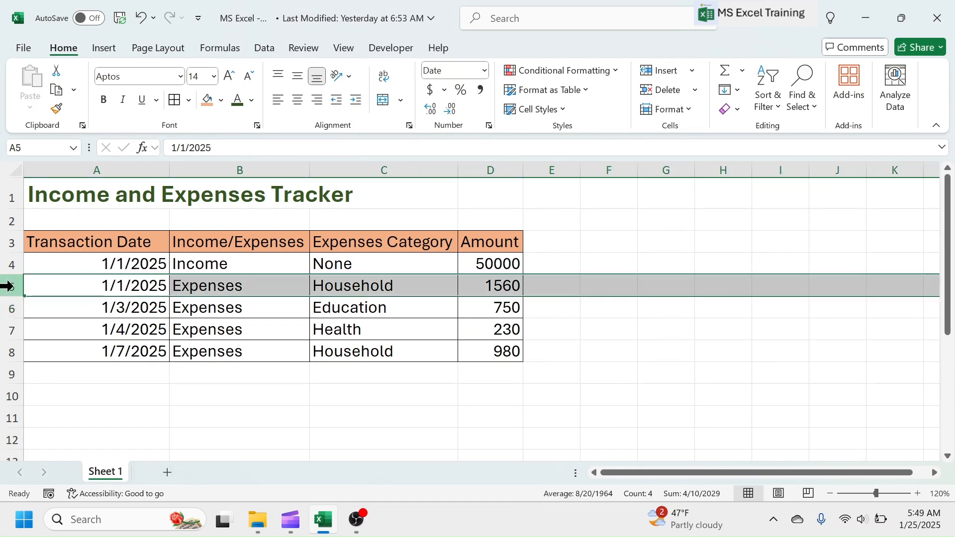
right_click(10, 286)
left_click(52, 331)
left_click(619, 324)
Step: Insert three more blank rows at once below the Income entry, using rows 5 through 7 as the selection
left_click_drag(15, 291, 11, 328)
right_click(11, 328)
left_click(44, 332)
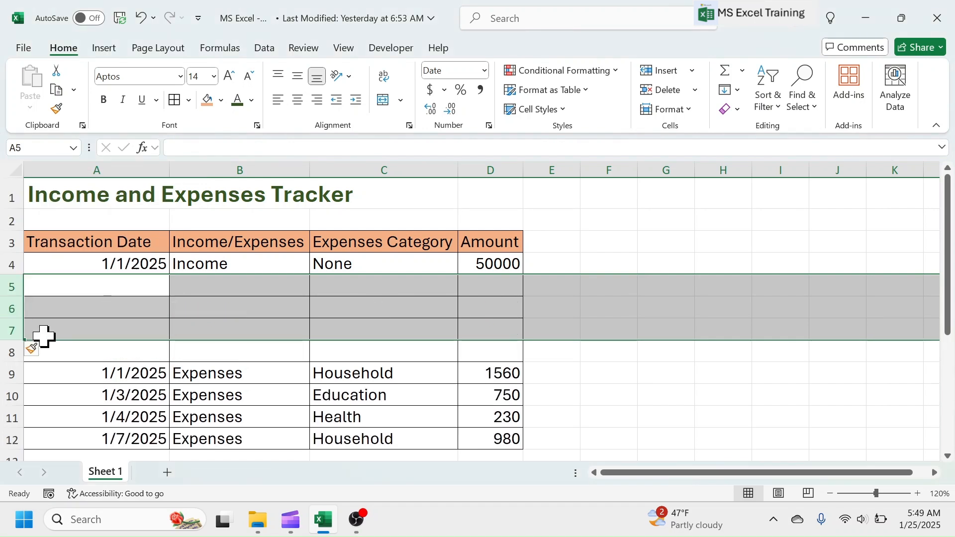
left_click(589, 367)
Step: Delete the four blank rows 5 through 8
left_click_drag(11, 282, 15, 351)
right_click(7, 284)
left_click(50, 353)
left_click(402, 396)
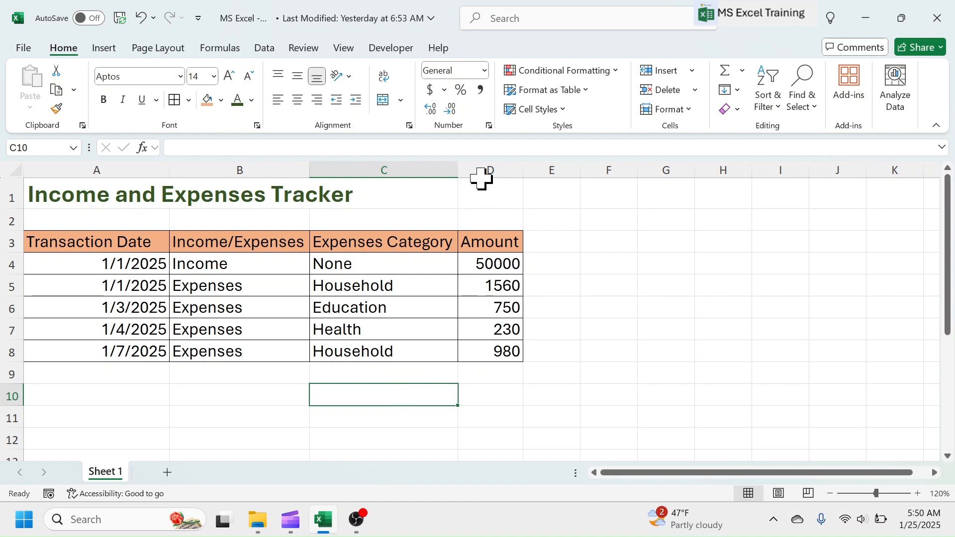
Step: Hide column D containing the amounts
left_click(484, 156)
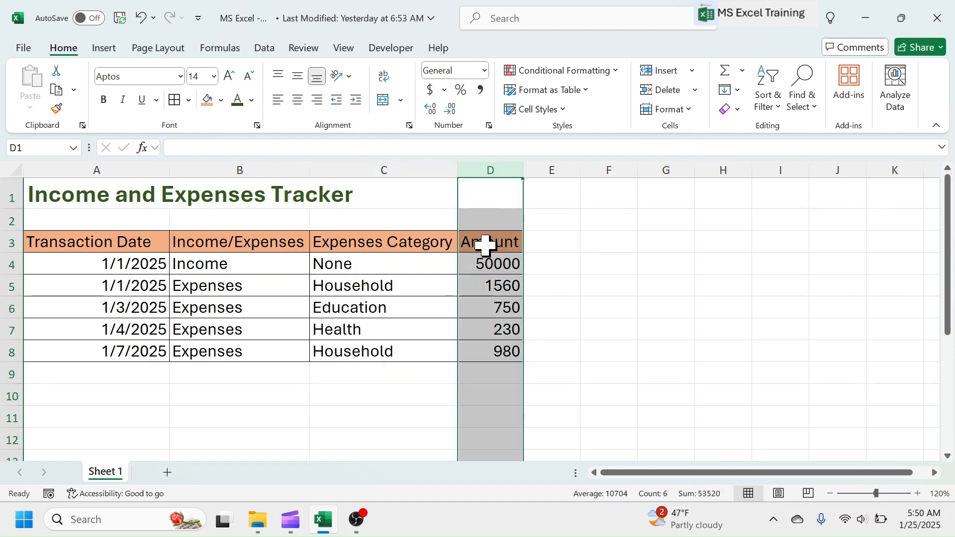
left_click(586, 268)
left_click(490, 165)
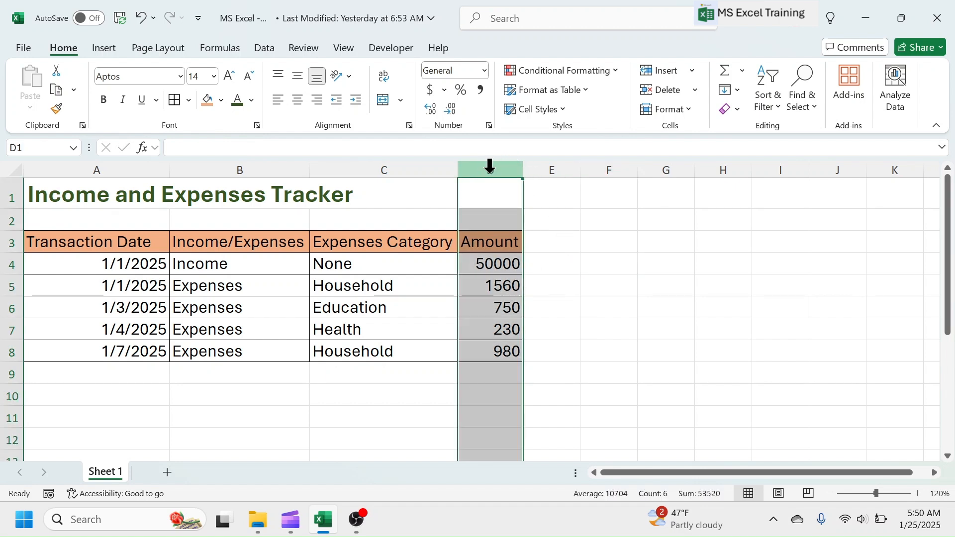
right_click(490, 168)
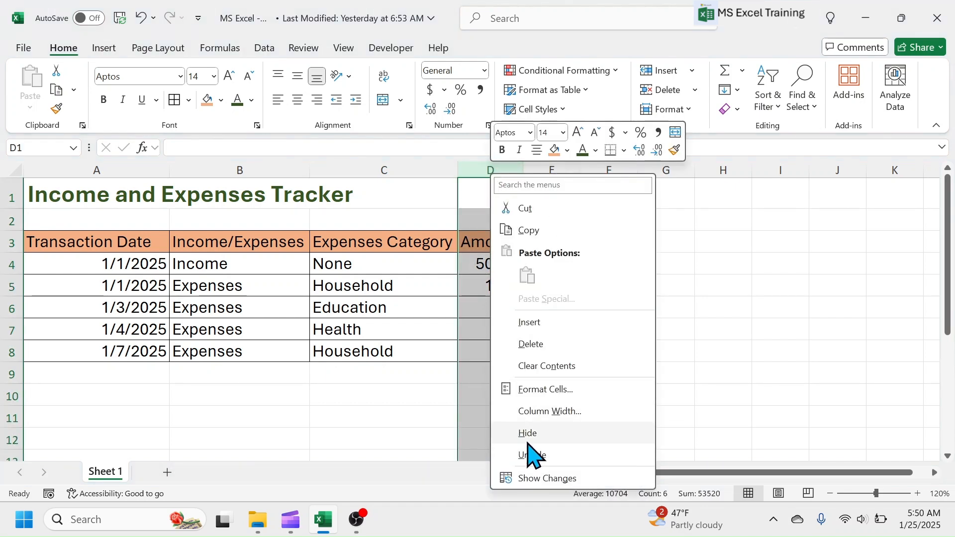
left_click(528, 444)
left_click(540, 307)
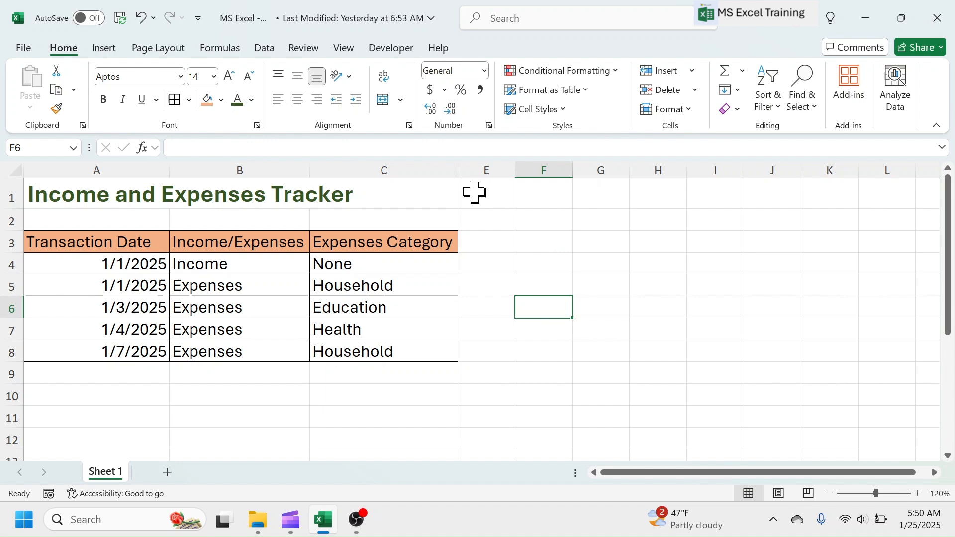
Step: Unhide the Amount column between columns C and E
left_click_drag(426, 166, 488, 165)
right_click(490, 174)
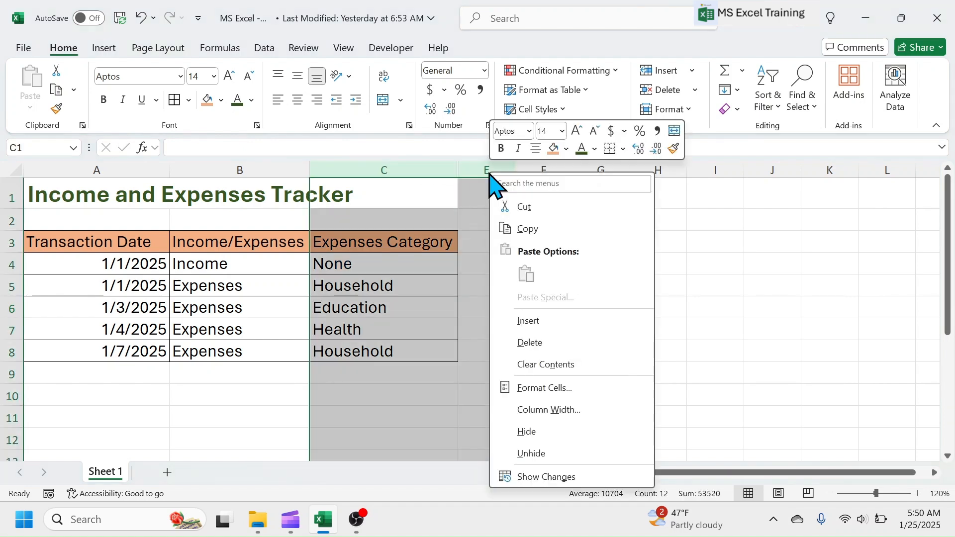
left_click(531, 453)
left_click(481, 380)
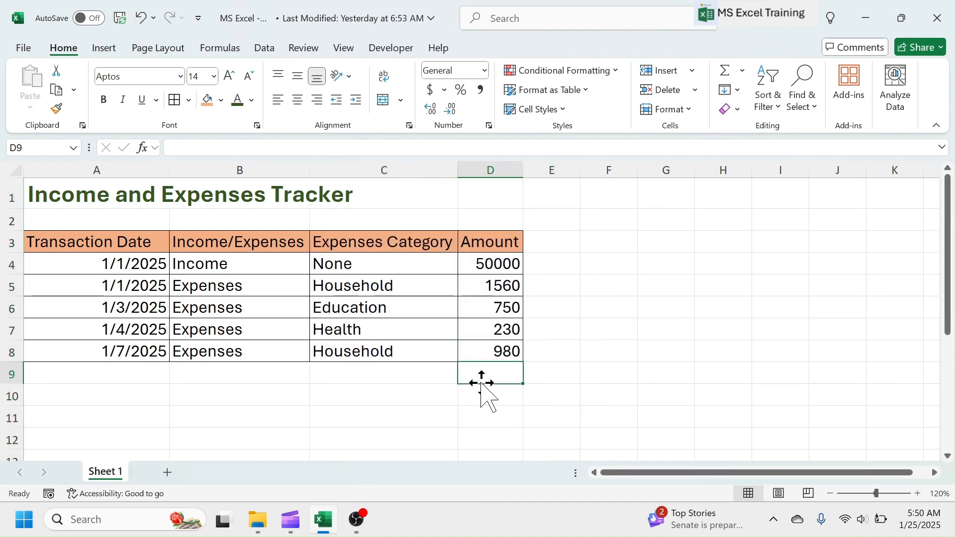
Step: Hide rows 5 through 7 containing the first three expense entries
left_click_drag(5, 289, 7, 329)
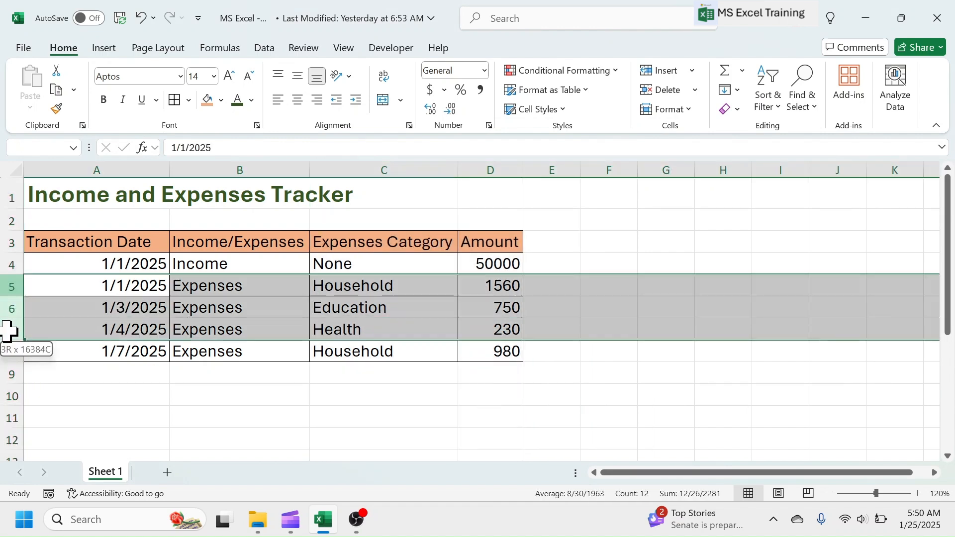
right_click(6, 299)
left_click(49, 442)
left_click(98, 348)
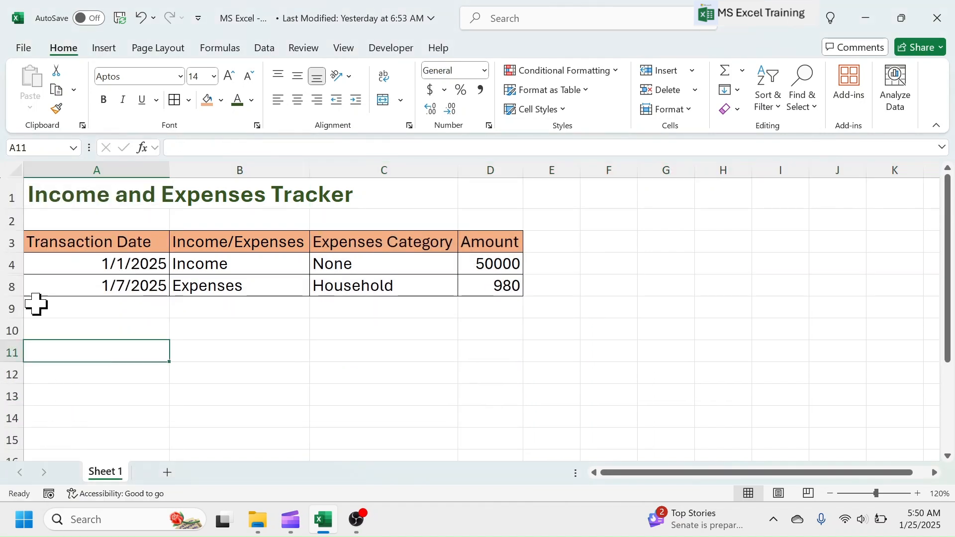
Step: Unhide the hidden rows between rows 4 and 8
left_click_drag(8, 267, 8, 287)
right_click(7, 287)
left_click(54, 464)
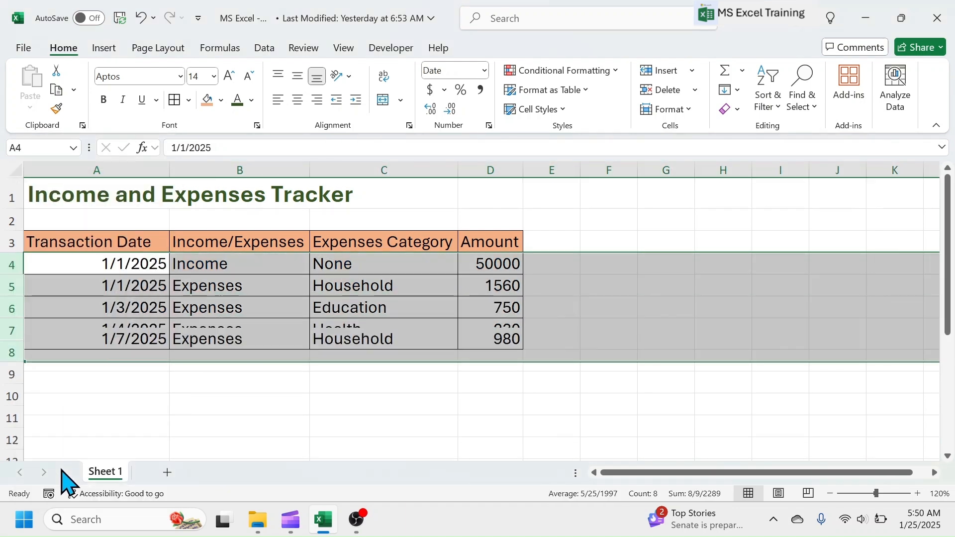
left_click(614, 302)
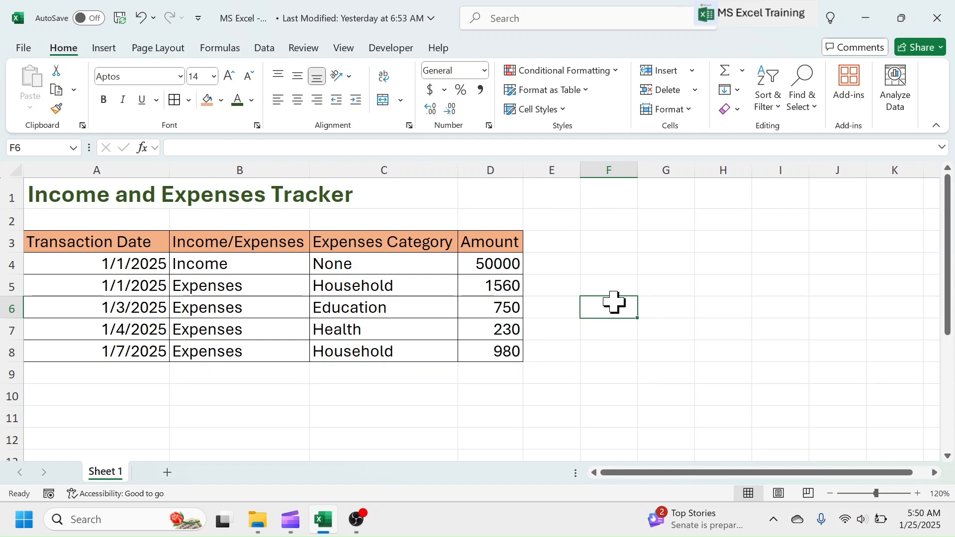
Step: Copy the tracker table A3:D8, paste it with its formatting starting at cell I3, and clear the copy selection
left_click_drag(110, 241, 506, 358)
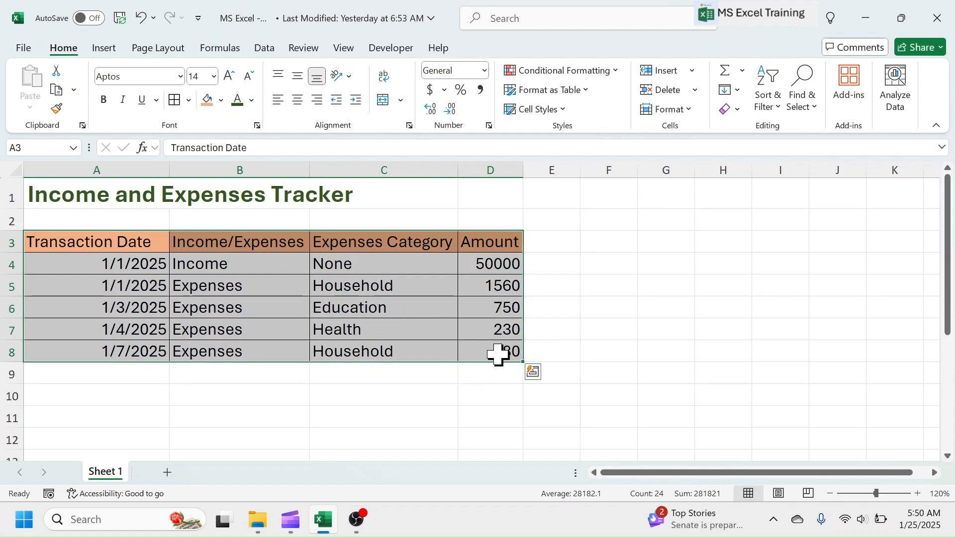
right_click(364, 293)
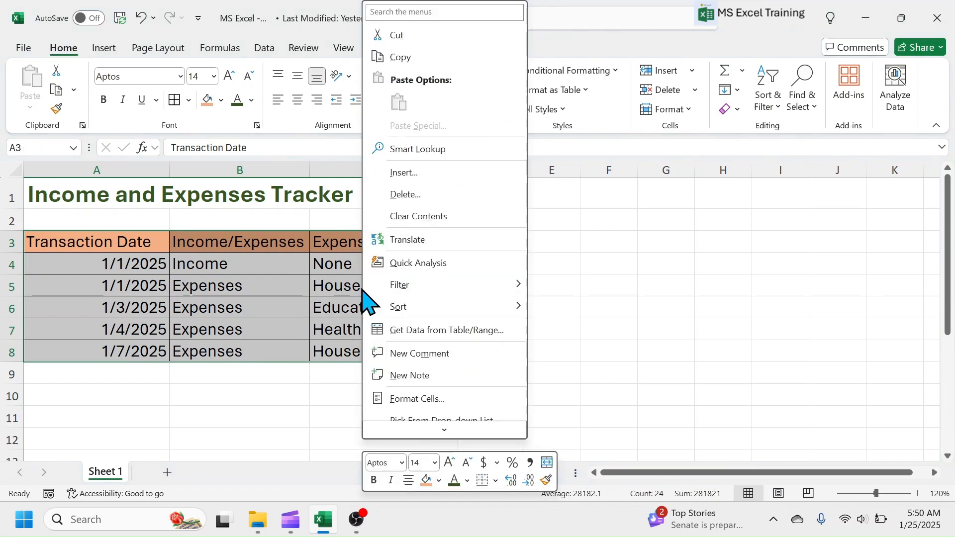
left_click(402, 64)
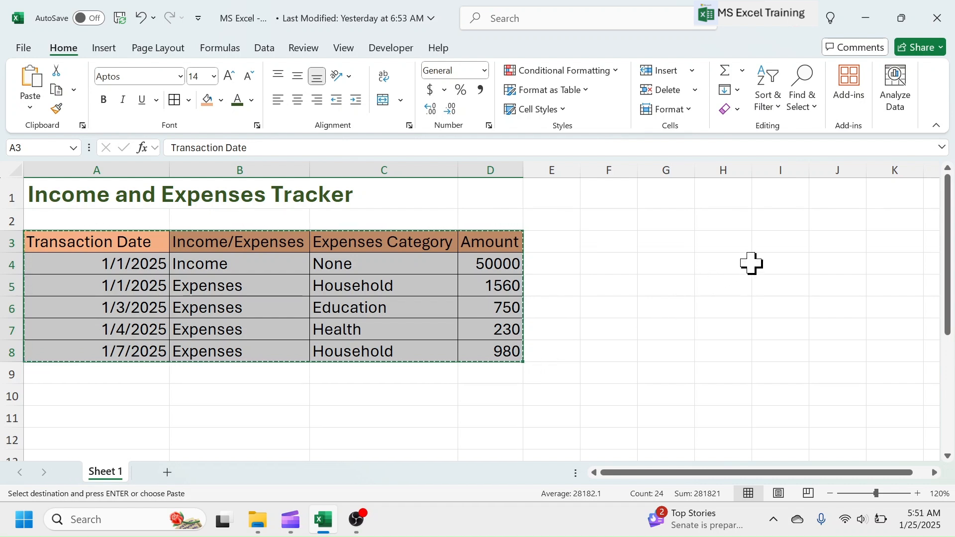
left_click(777, 242)
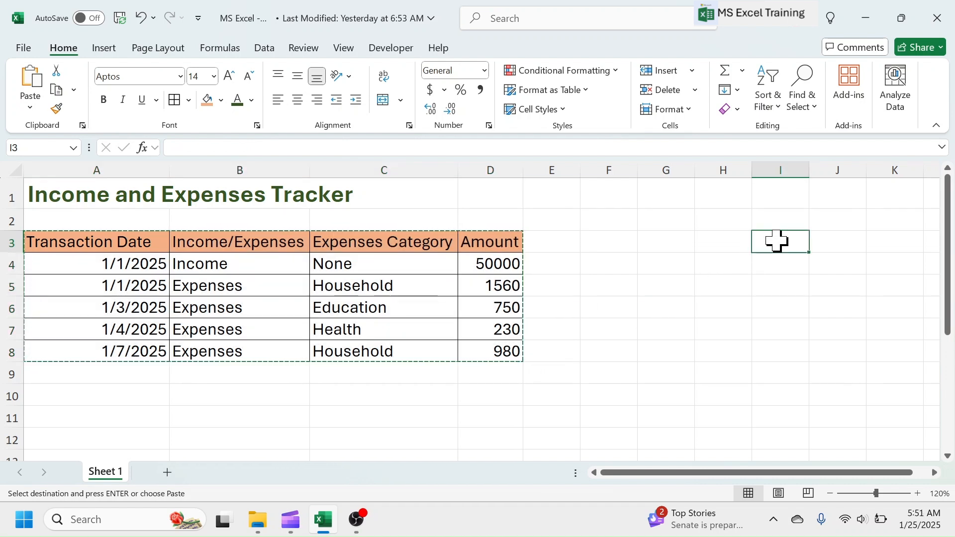
right_click(777, 241)
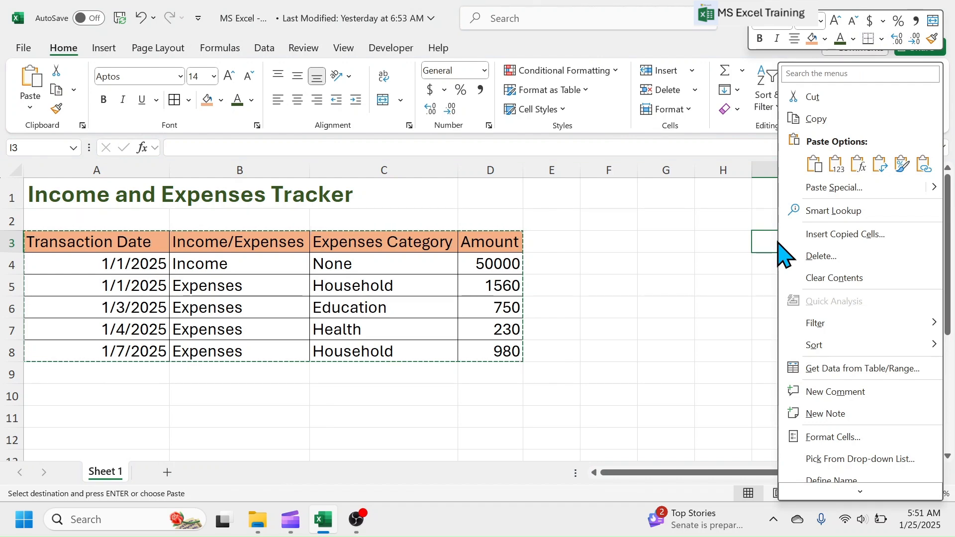
left_click(814, 167)
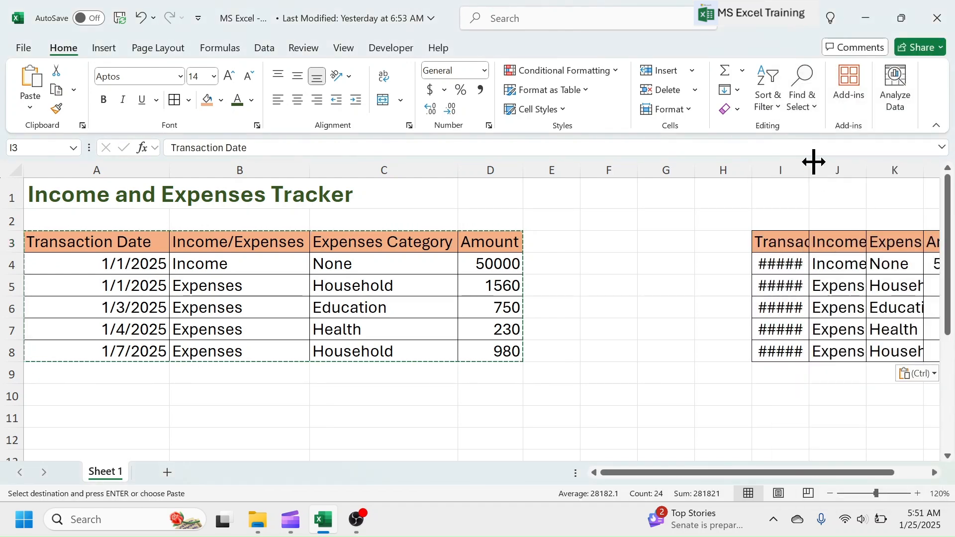
mouse_move(764, 474)
left_mouse_down()
mouse_move(895, 480)
mouse_move(742, 474)
left_mouse_up()
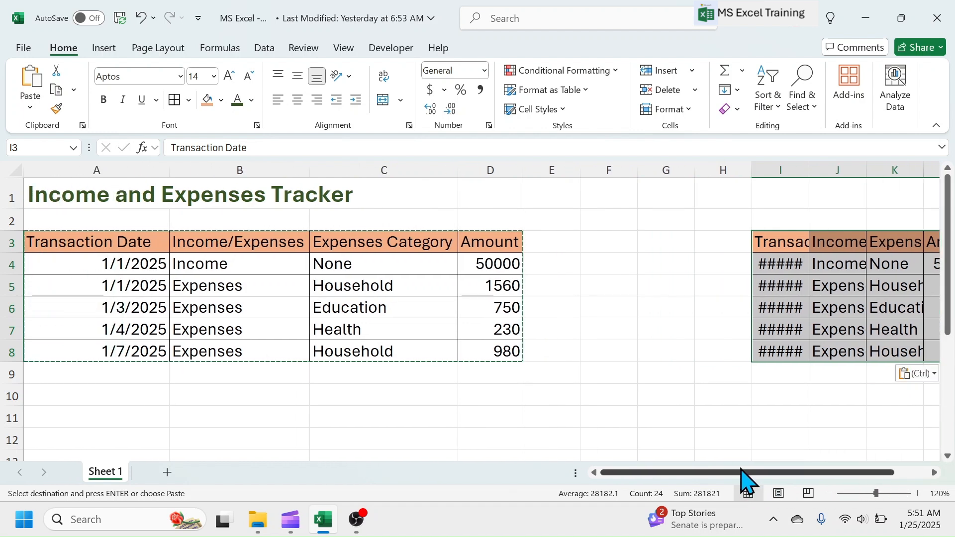
key("Escape")
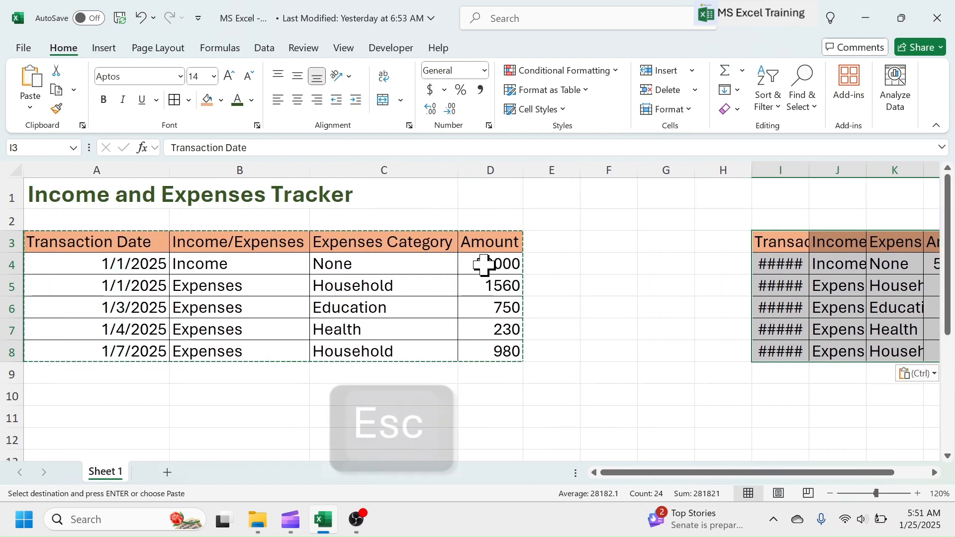
key("Escape")
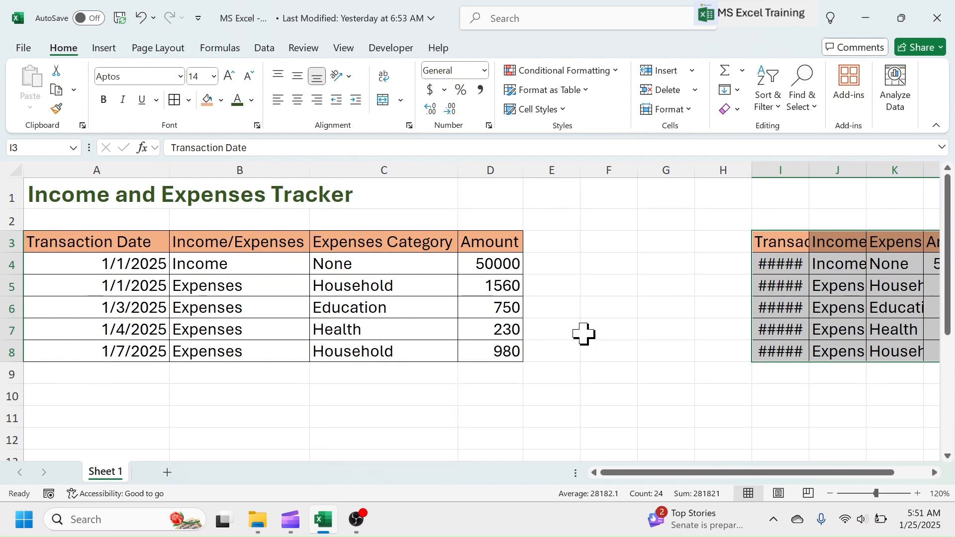
left_click(639, 289)
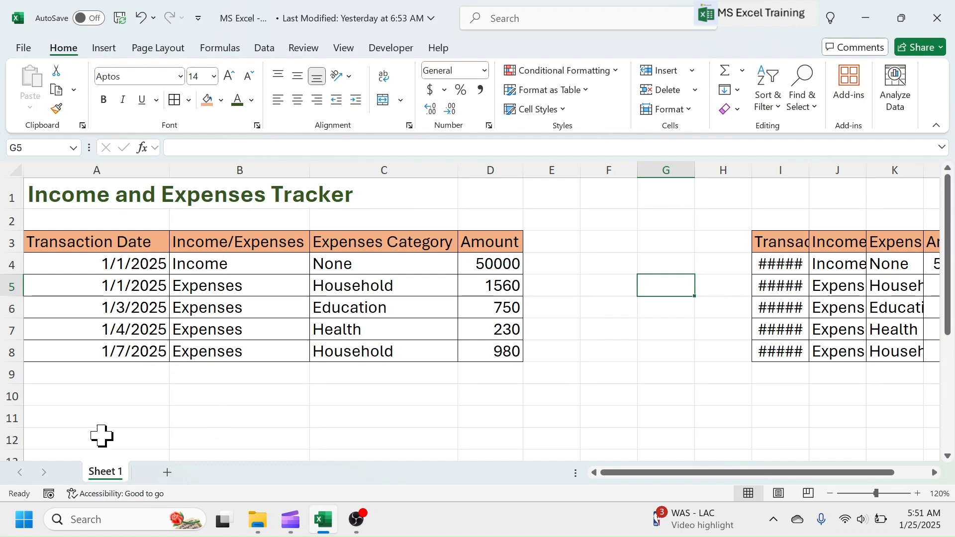
Step: Rename the worksheet Sheet 1 as "Income and Expenses"
right_click(110, 477)
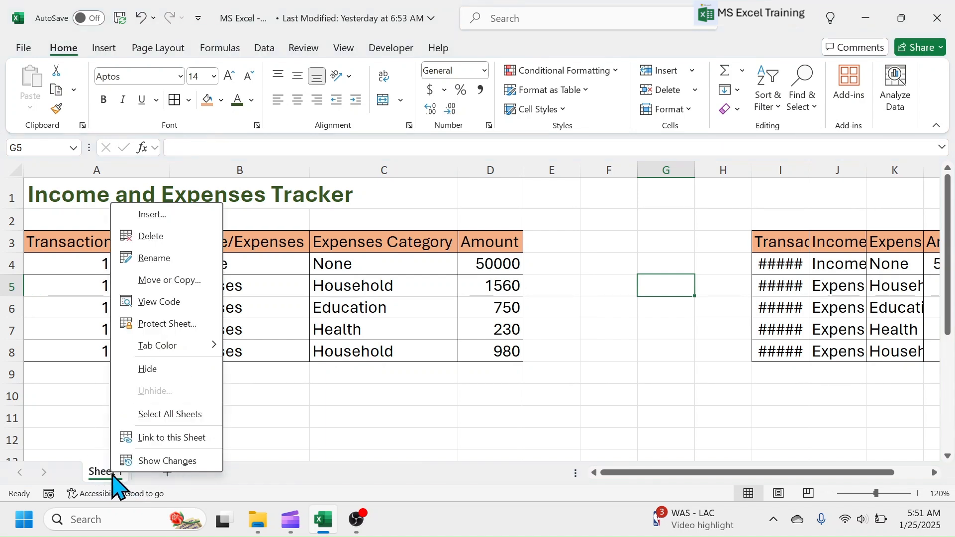
left_click(166, 260)
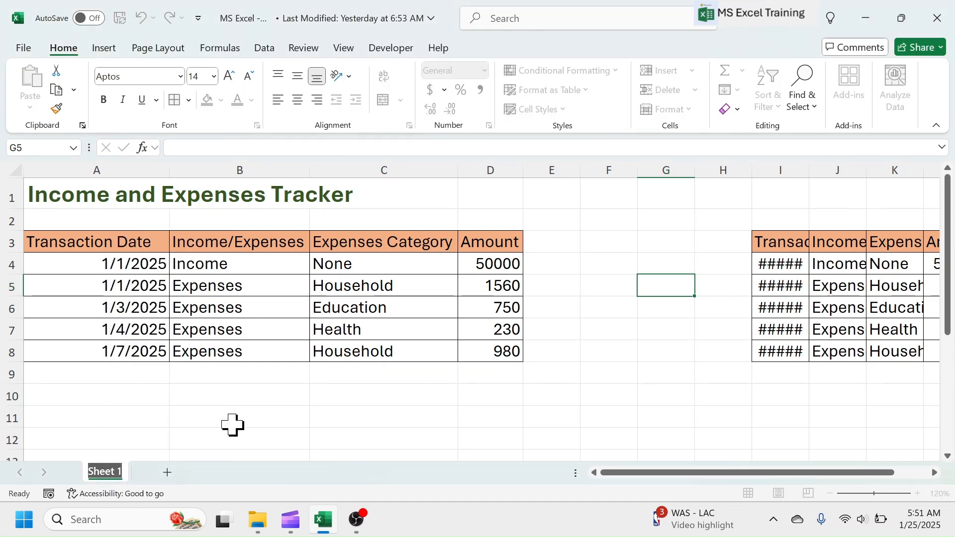
type("In")
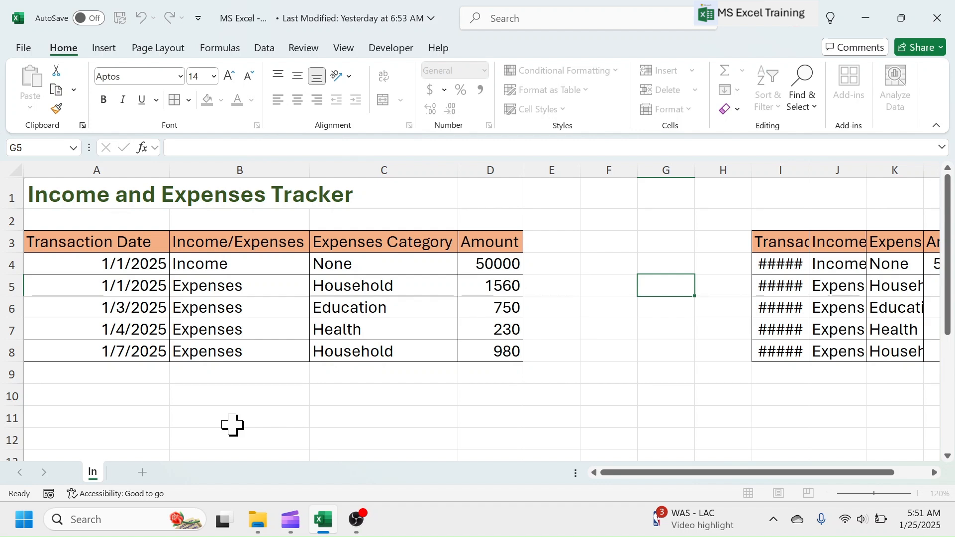
type("come and Expenses")
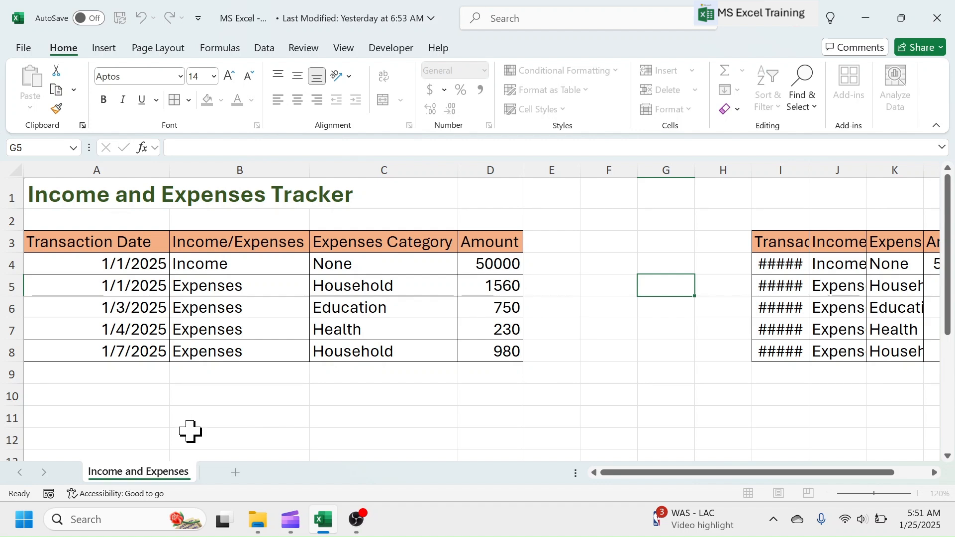
key("Return")
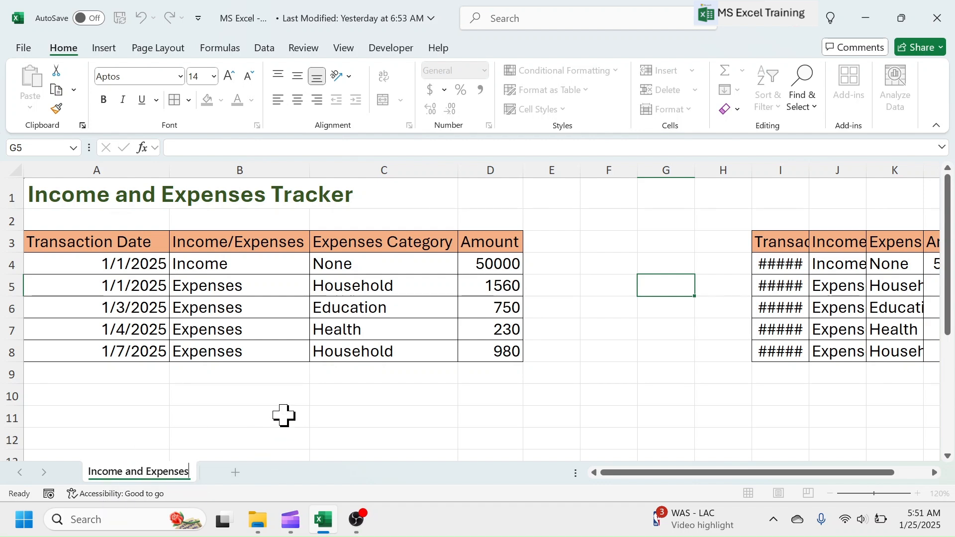
left_click(340, 394)
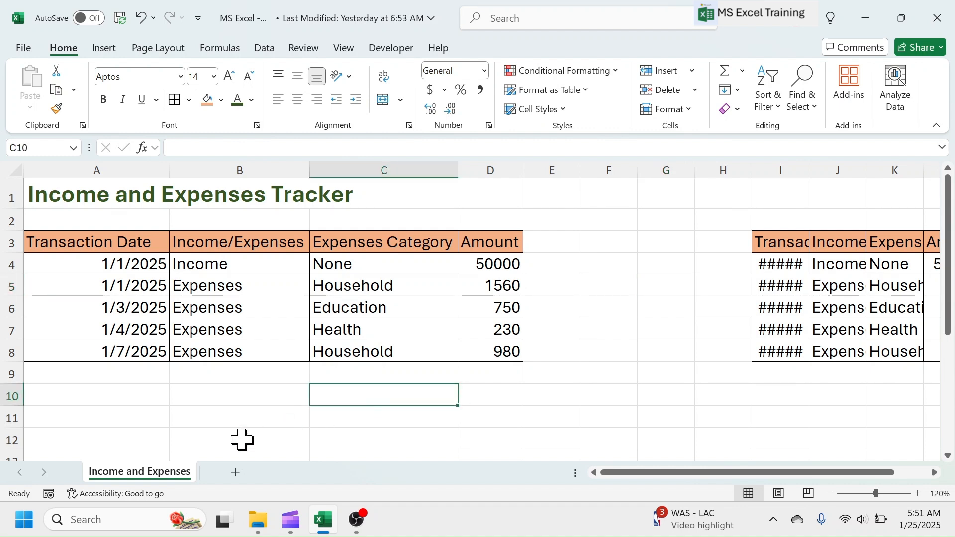
Step: Set the Income and Expenses sheet's tab color to a dark blue theme color
right_click(158, 475)
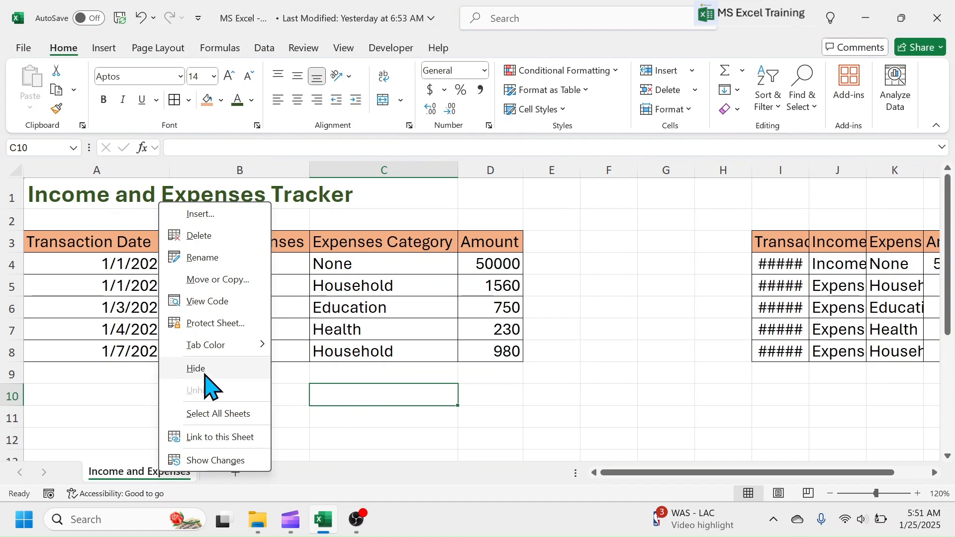
mouse_move(214, 346)
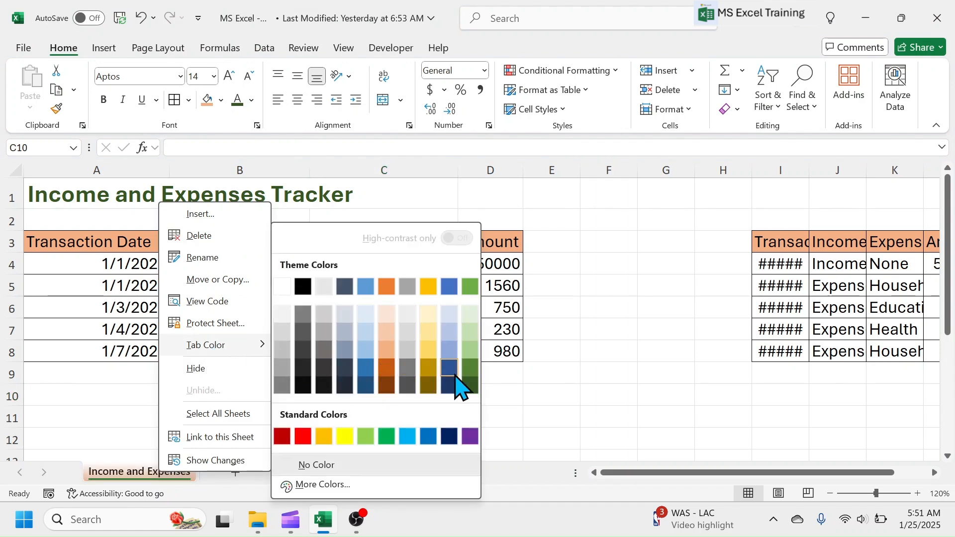
left_click(451, 378)
Step: Enter the label "Total Expenses" in cell C10 below the table
key("Left")
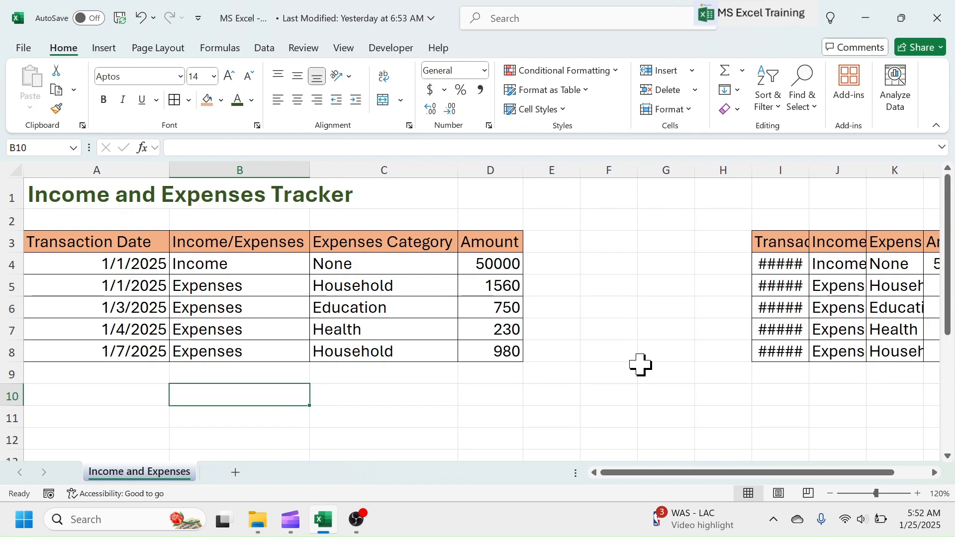
left_click(433, 403)
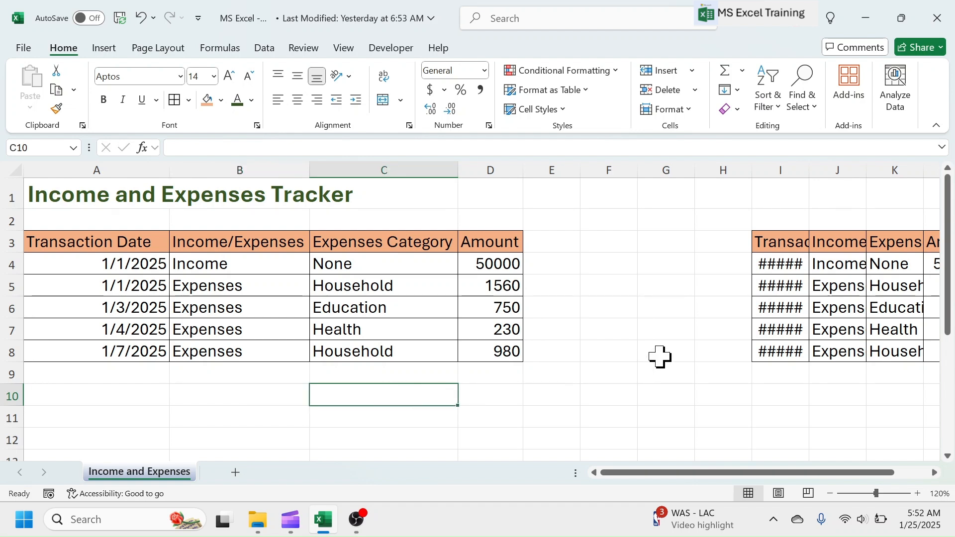
type("Total Expenses")
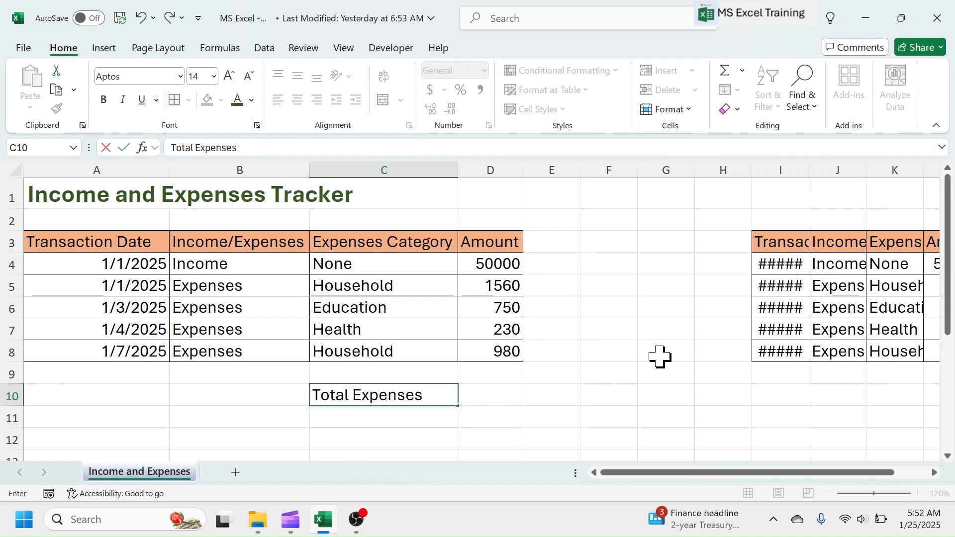
Step: Total the four expense amounts in cell D10 with the formula =D5+D6+D7+D8, and reselect the cell
left_click(506, 398)
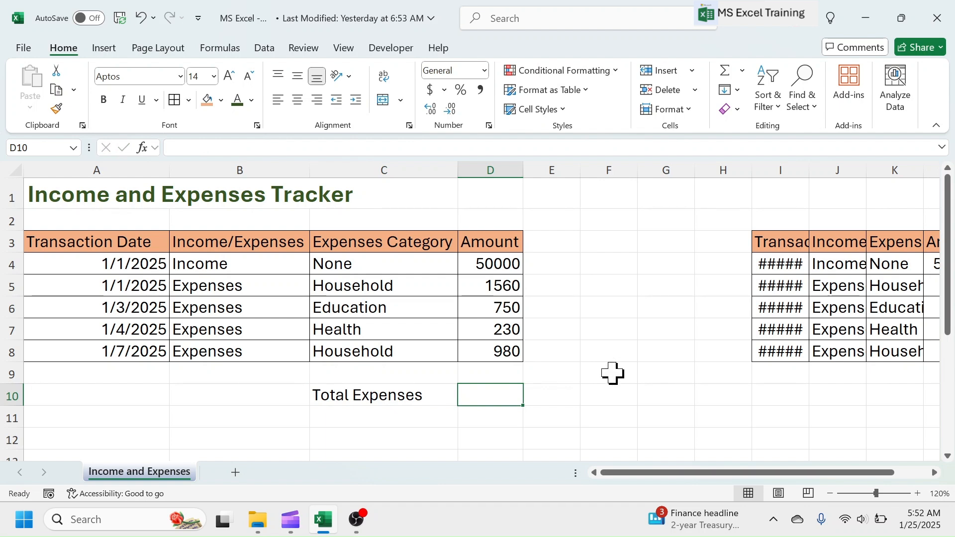
type("=")
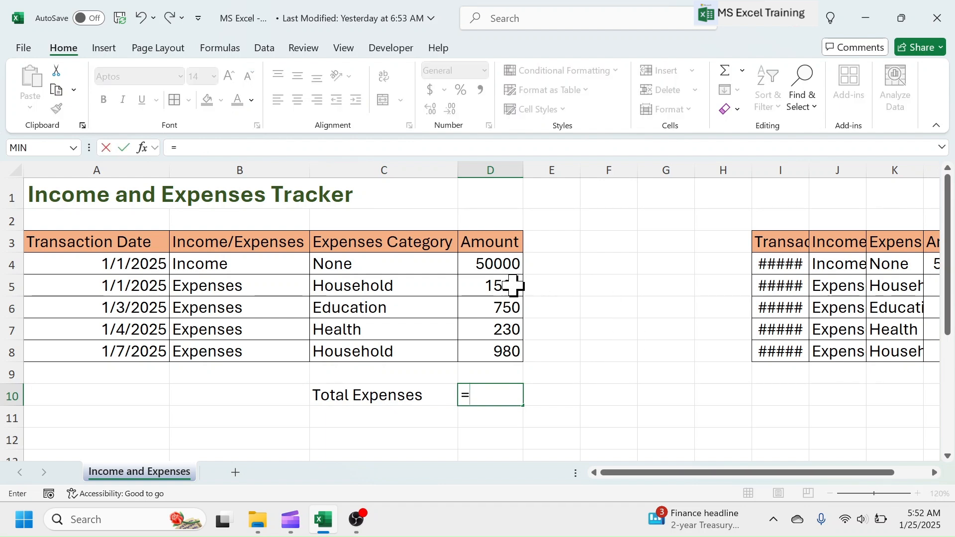
left_click(496, 285)
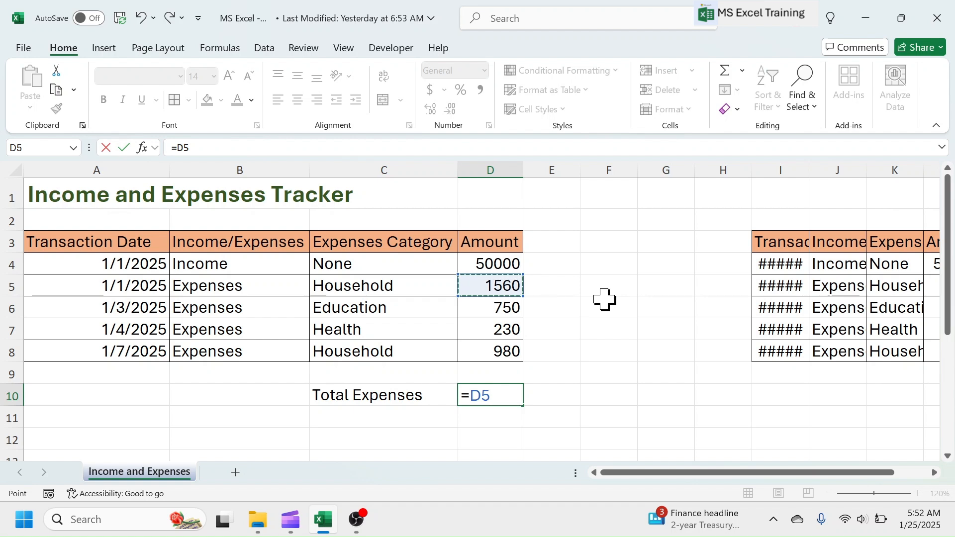
type("+")
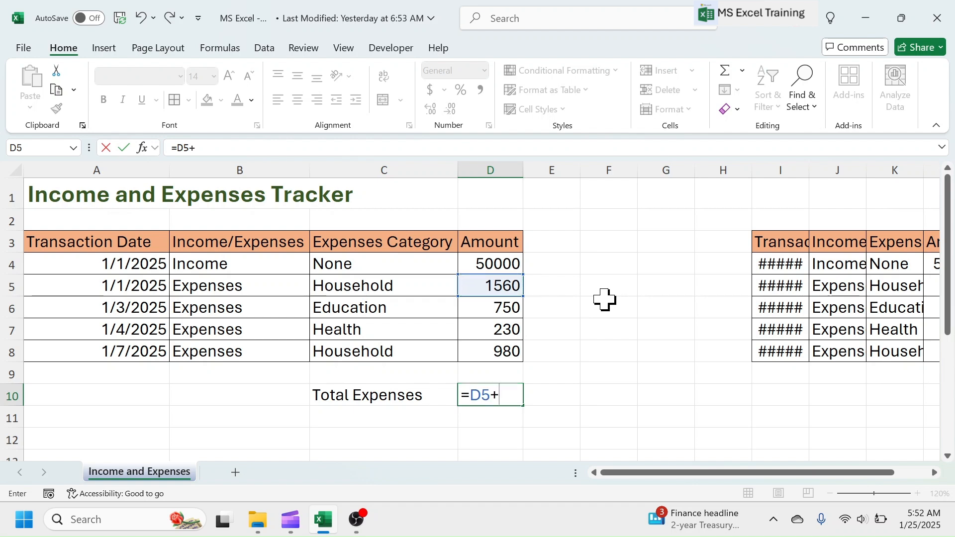
left_click(507, 309)
type("+")
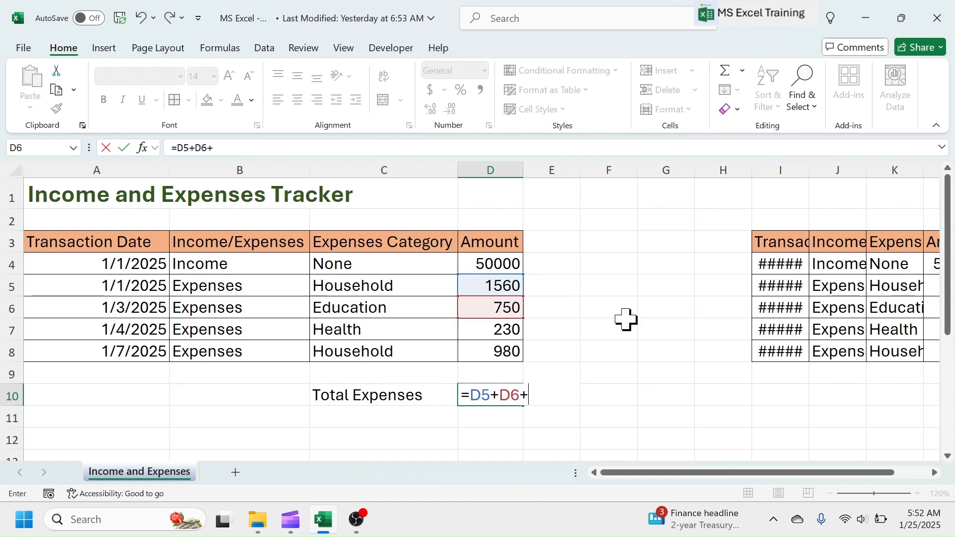
left_click(504, 330)
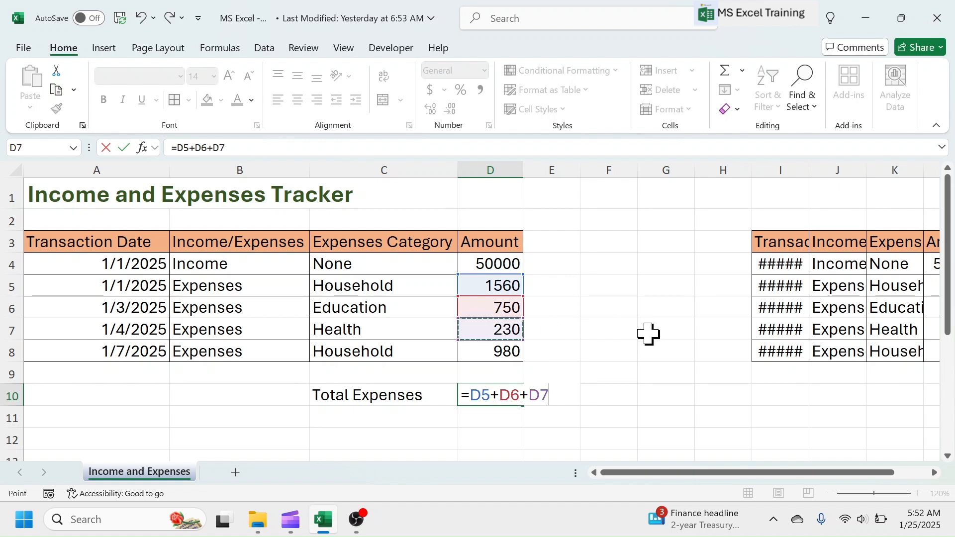
type("+")
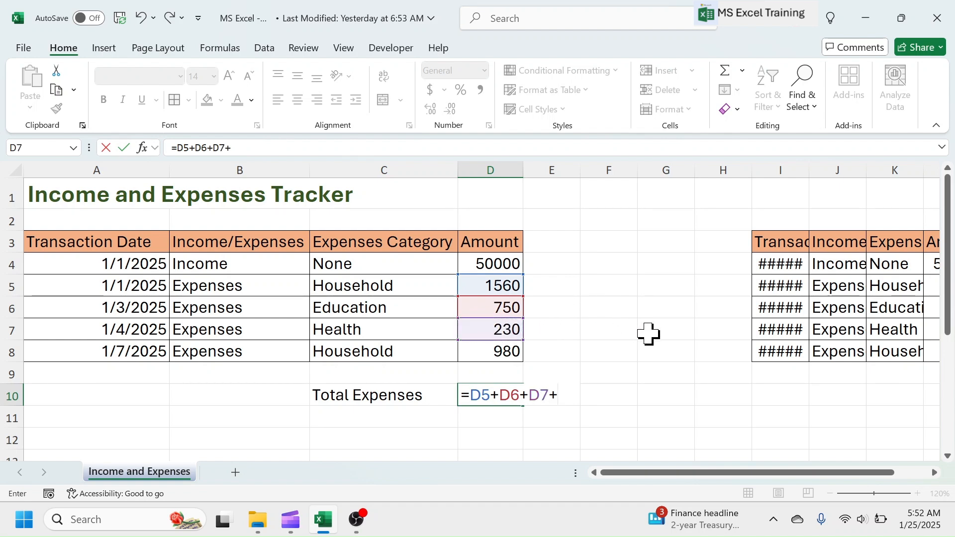
left_click(497, 350)
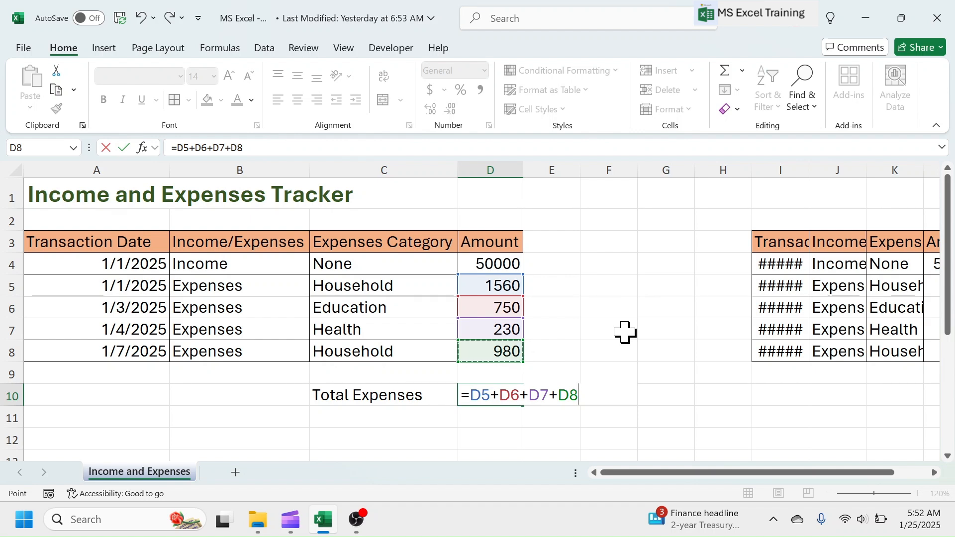
key("Return")
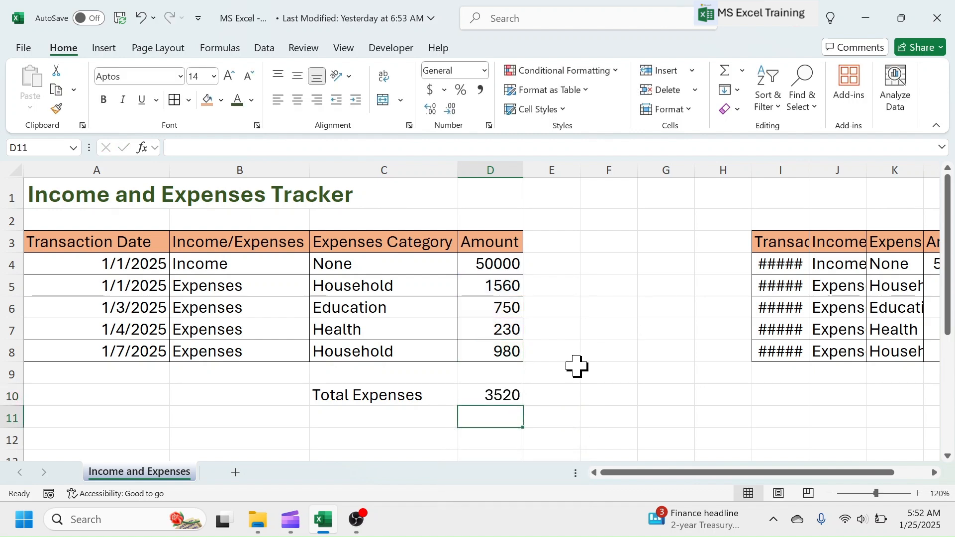
left_click(517, 398)
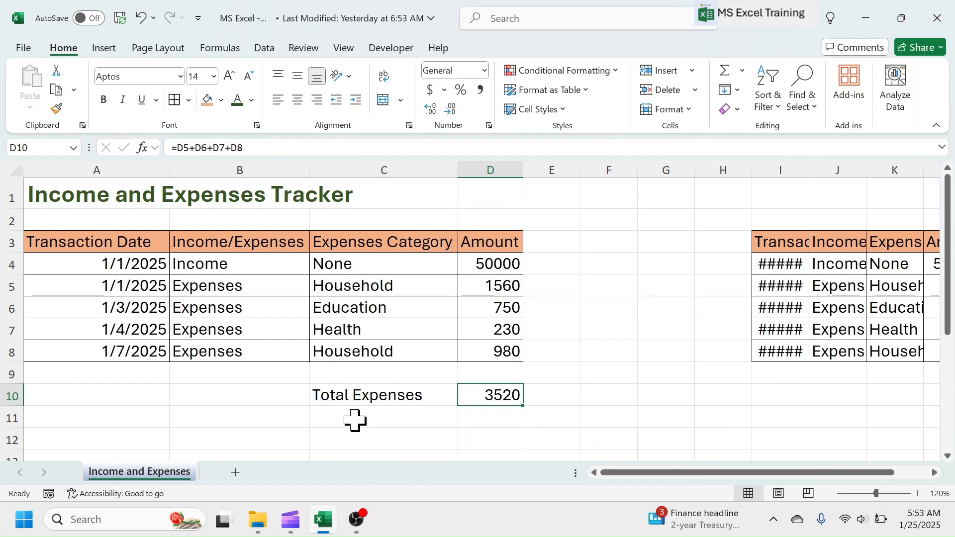
Step: Label cell C11 "Total Expenses" and total the four expense amounts in D11 with the formula =SUM(D5:D8)
left_click(374, 420)
type("Total Expenses")
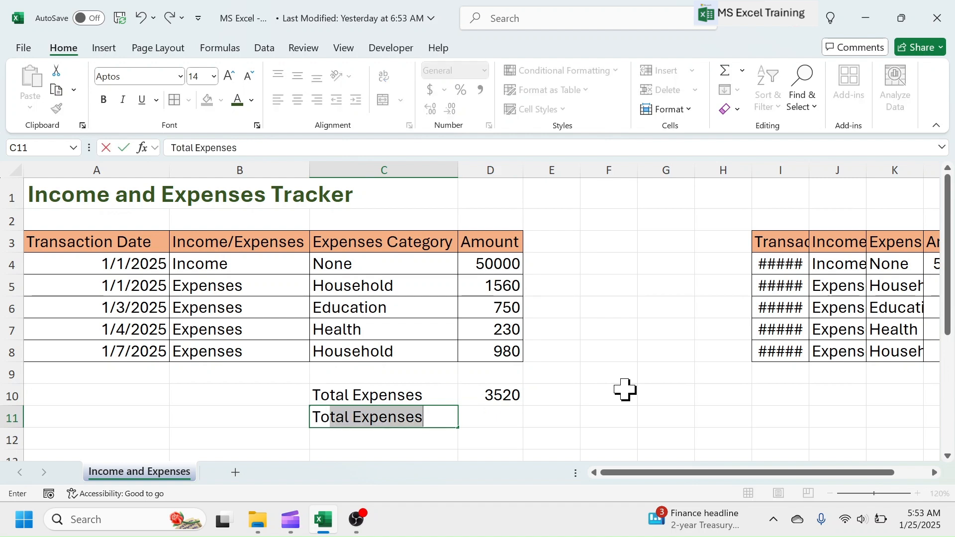
left_click(517, 418)
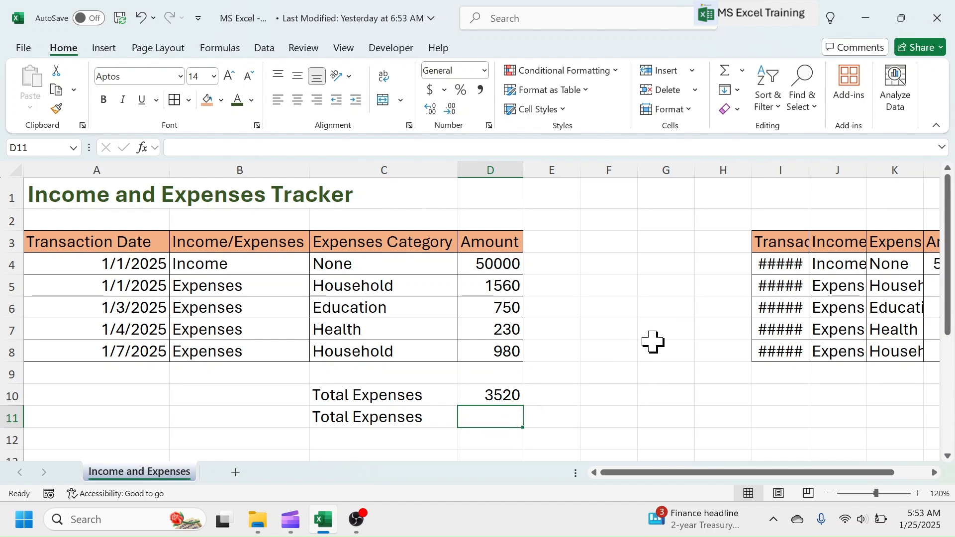
type("=")
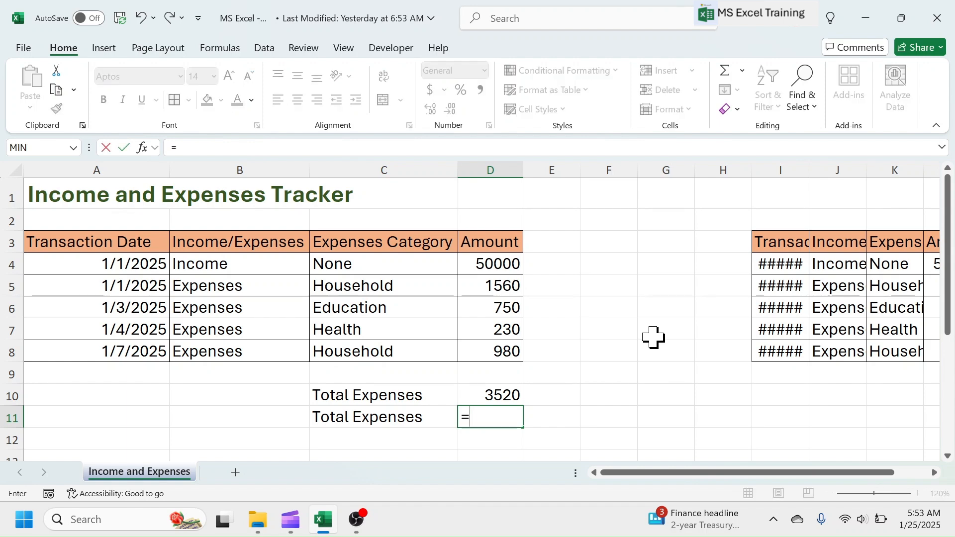
type("SUM")
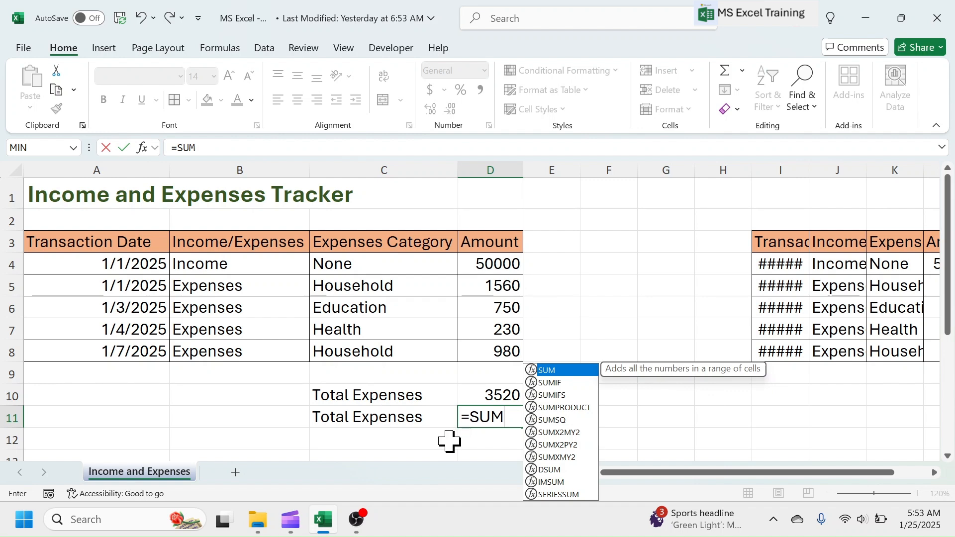
type("(")
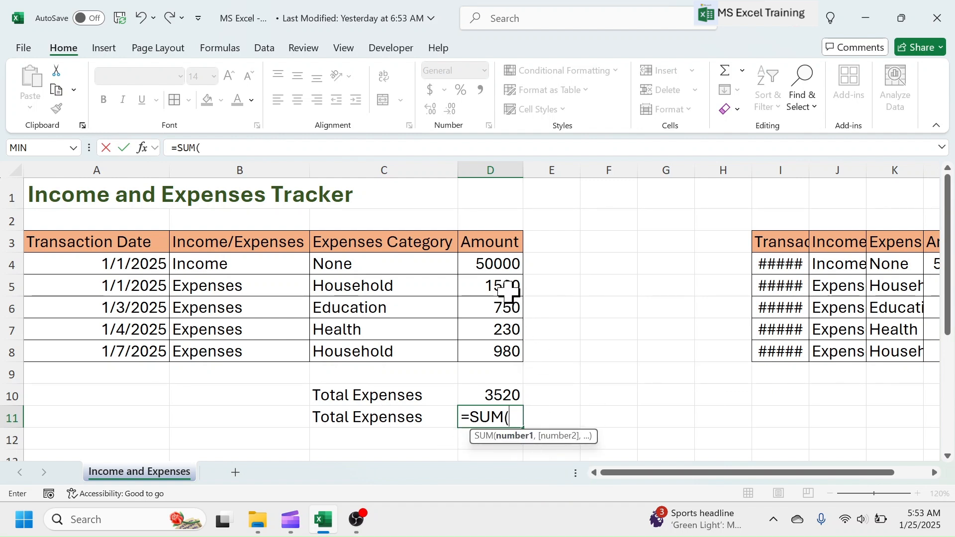
left_click_drag(511, 285, 511, 347)
type(")")
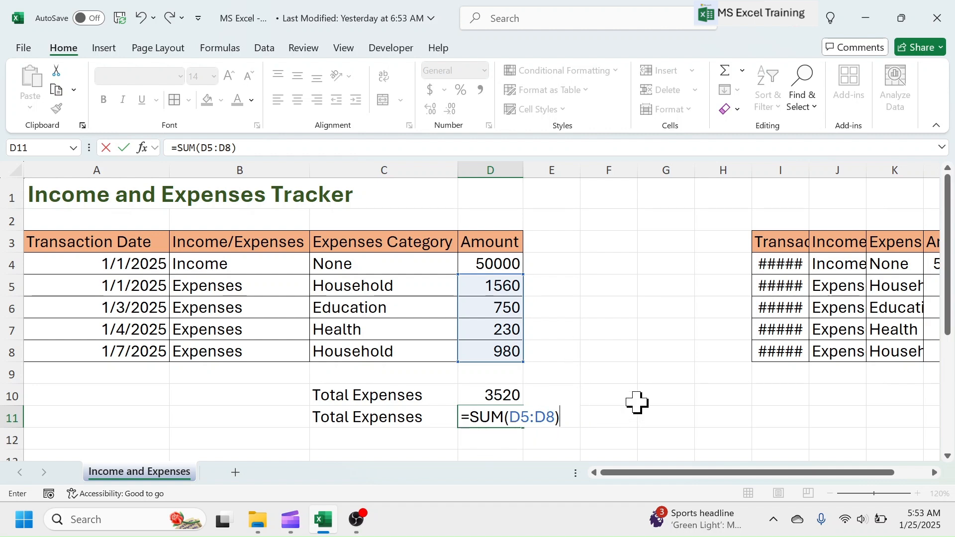
key("Return")
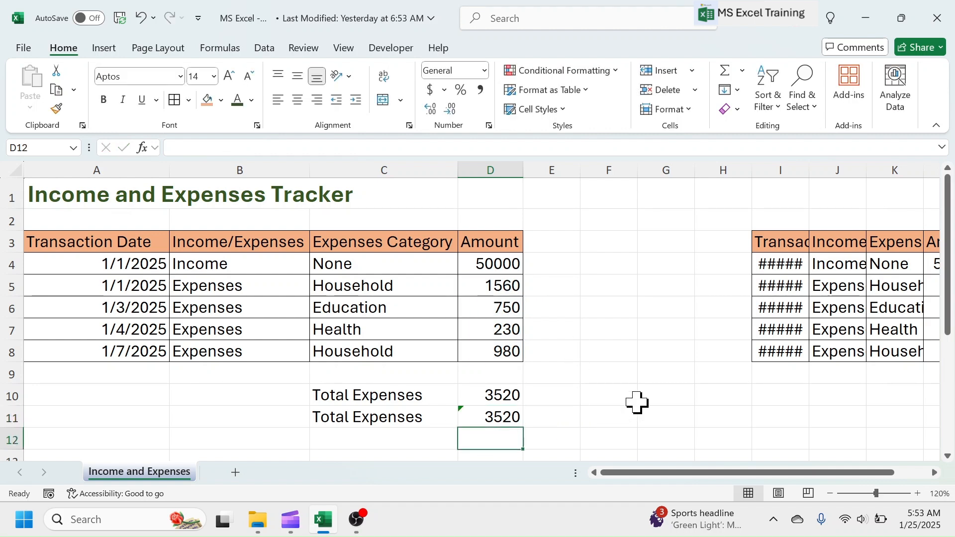
left_click(495, 423)
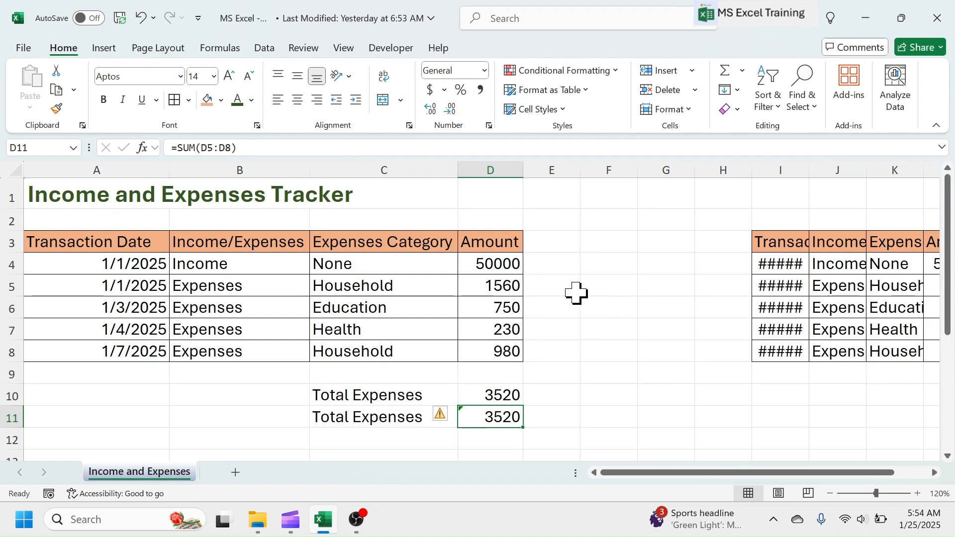
Step: Enter the label "Maximum" in cell F3 beside the expenses table
left_click_drag(512, 284, 512, 351)
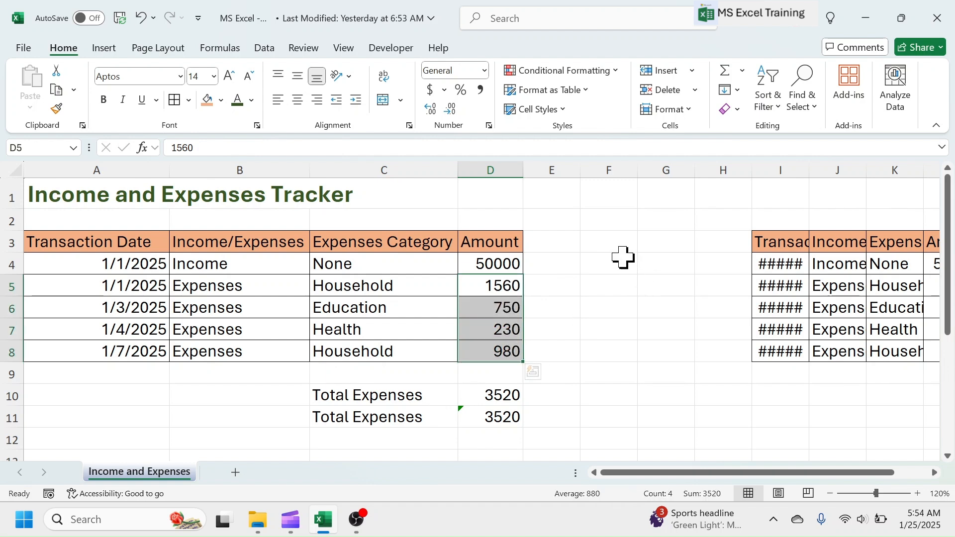
left_click(593, 244)
type("Maximum")
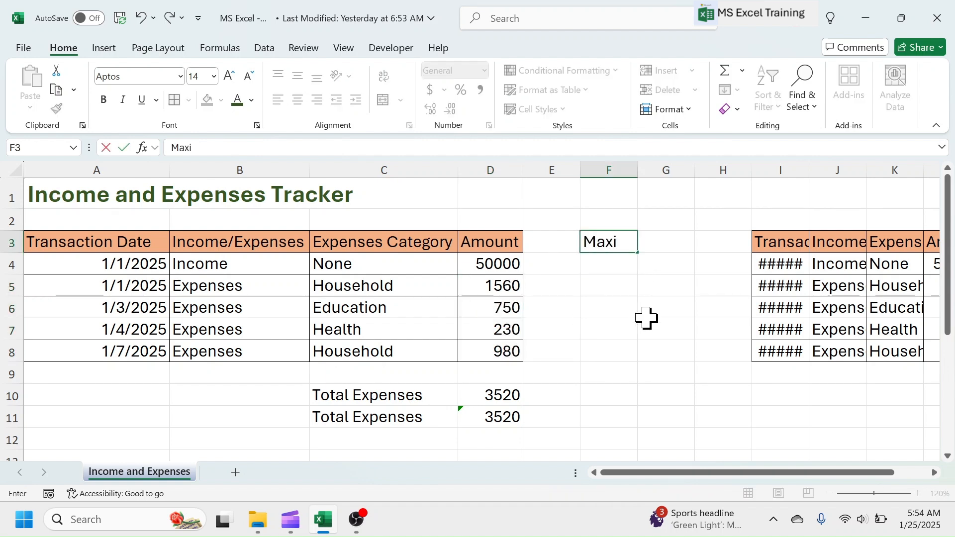
left_click(592, 305)
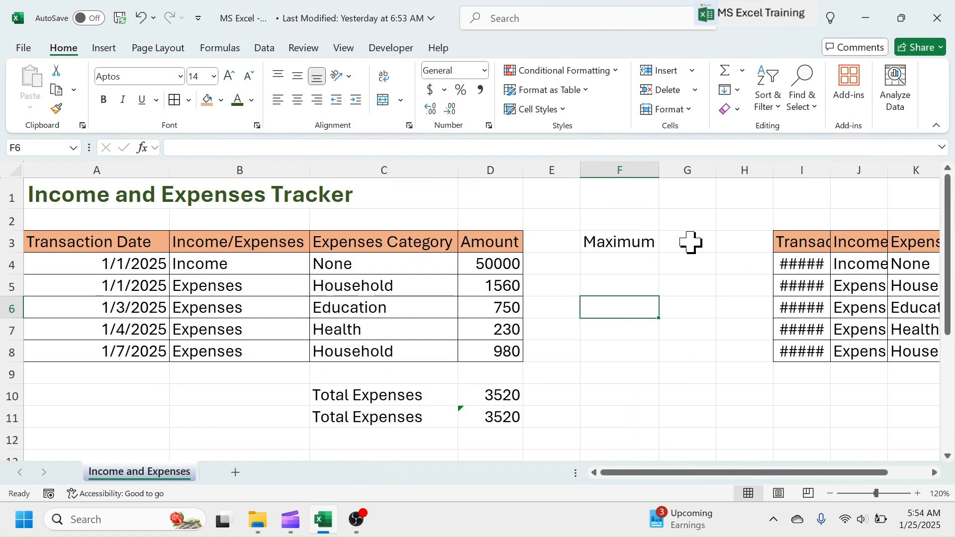
Step: Find the largest expense amount in cell G3 with the formula =MAX(D5:D8)
left_click(691, 243)
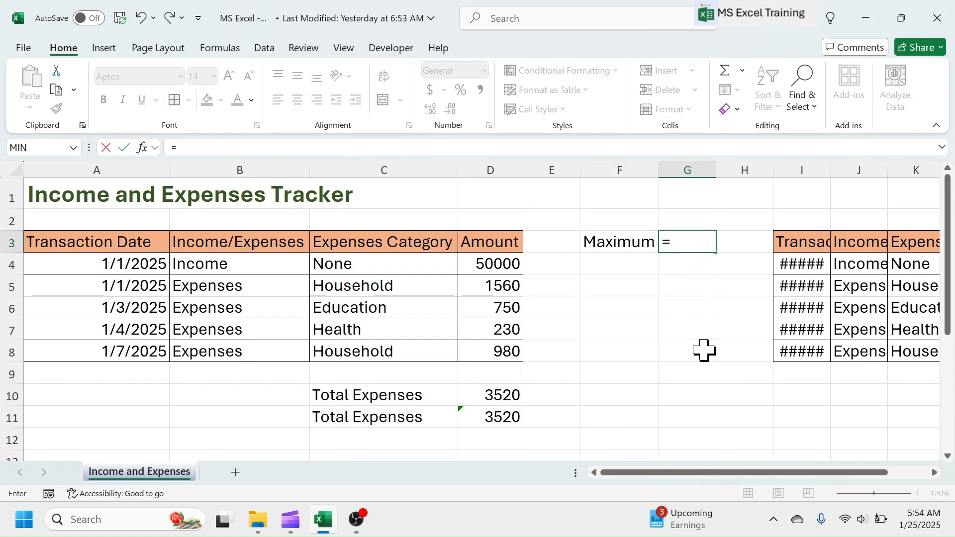
type("MAX")
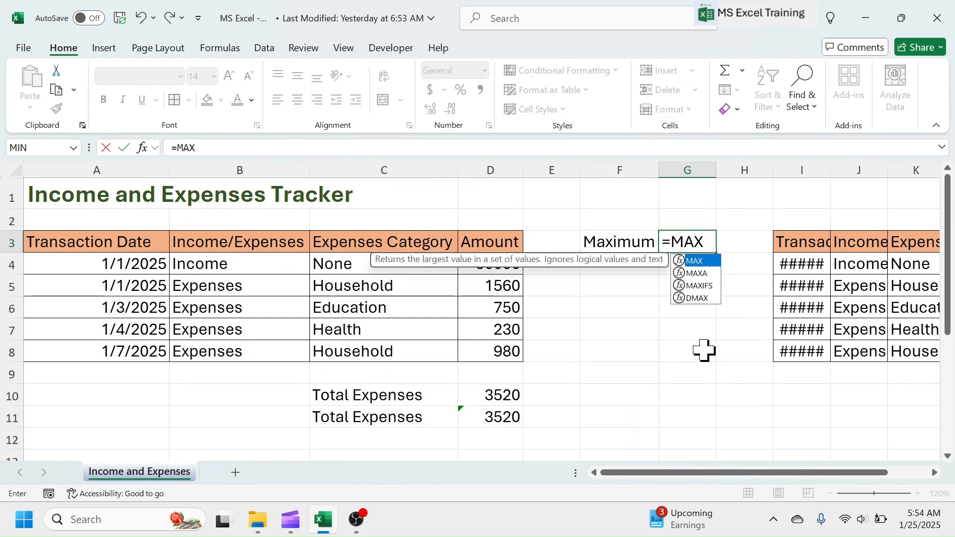
type("(")
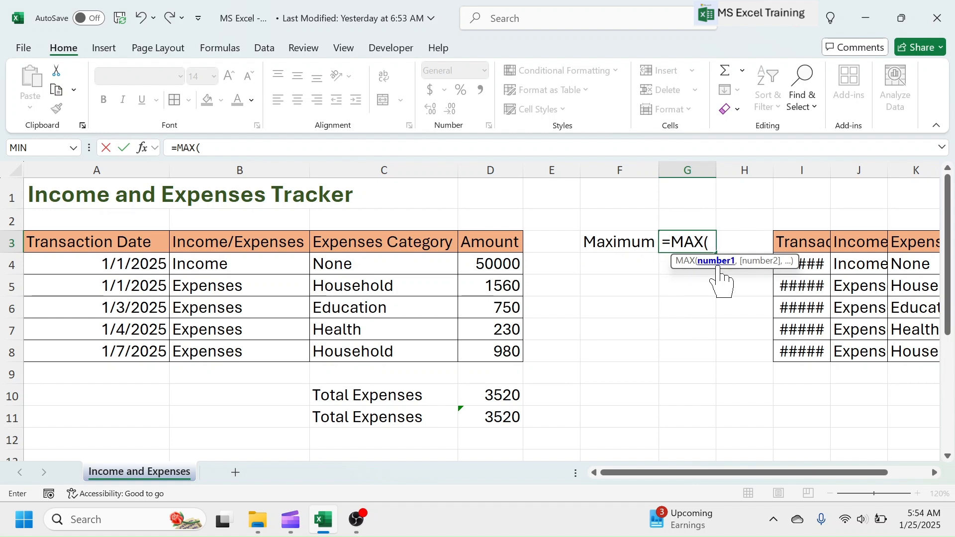
left_click_drag(501, 286, 502, 348)
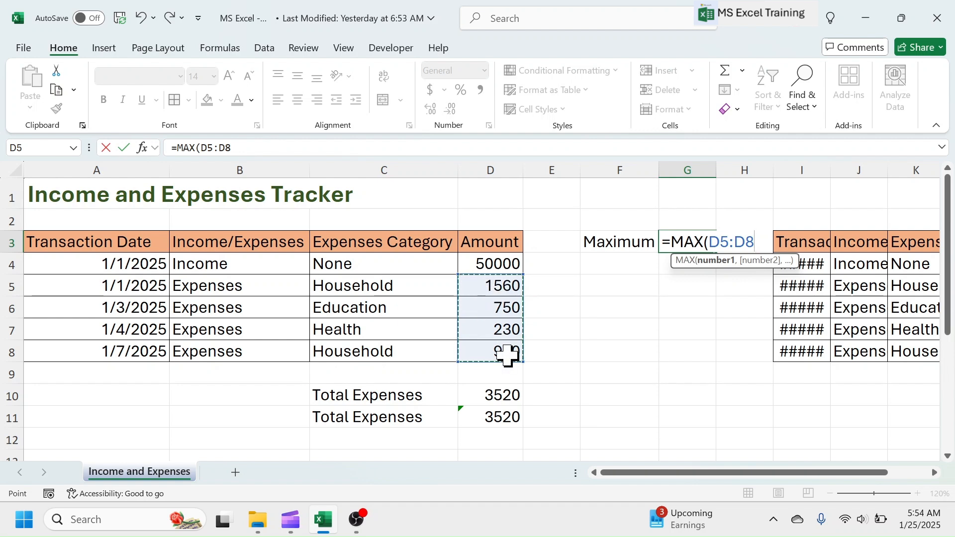
type(")")
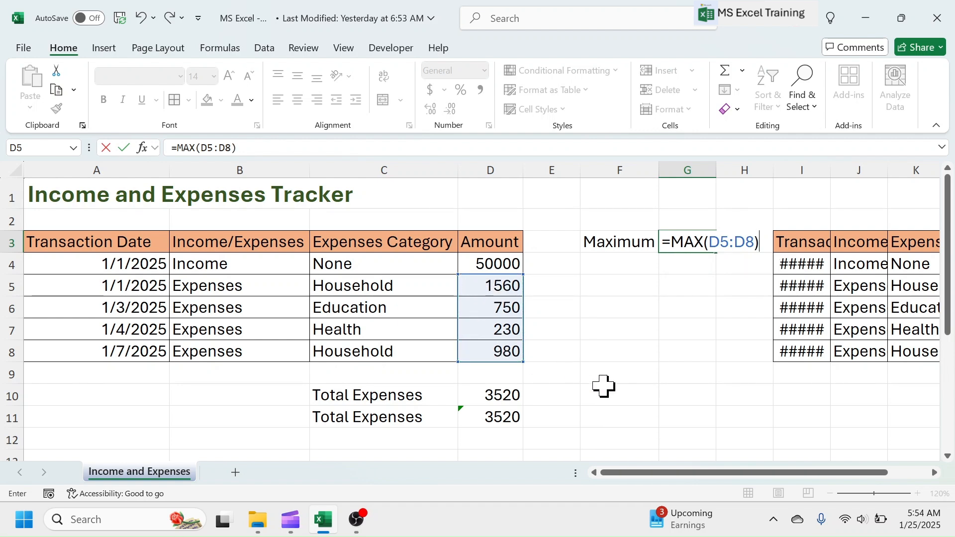
key("Return")
left_click(706, 244)
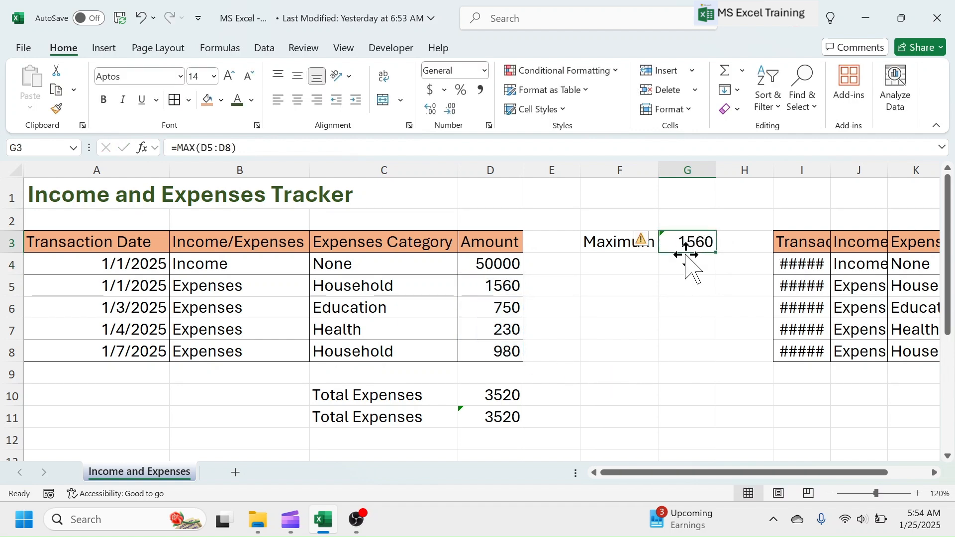
left_click(485, 291)
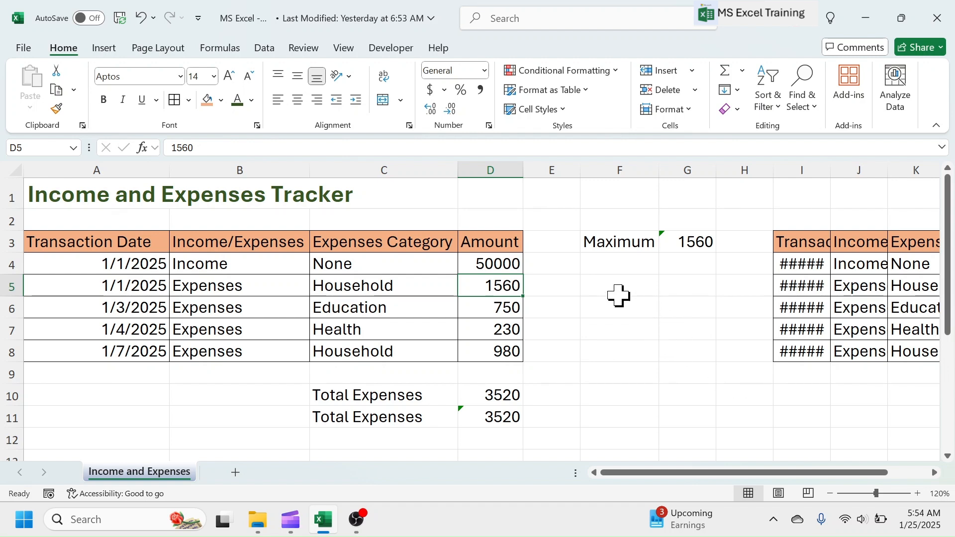
Step: Enter the label "Minimum" in cell F5 below the Maximum label
left_click(606, 285)
type("Minimum")
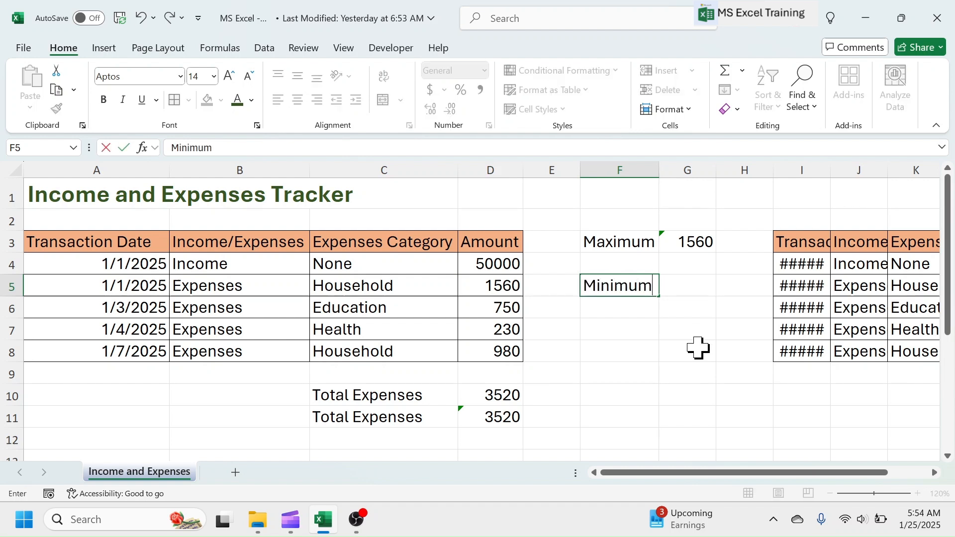
left_click(699, 292)
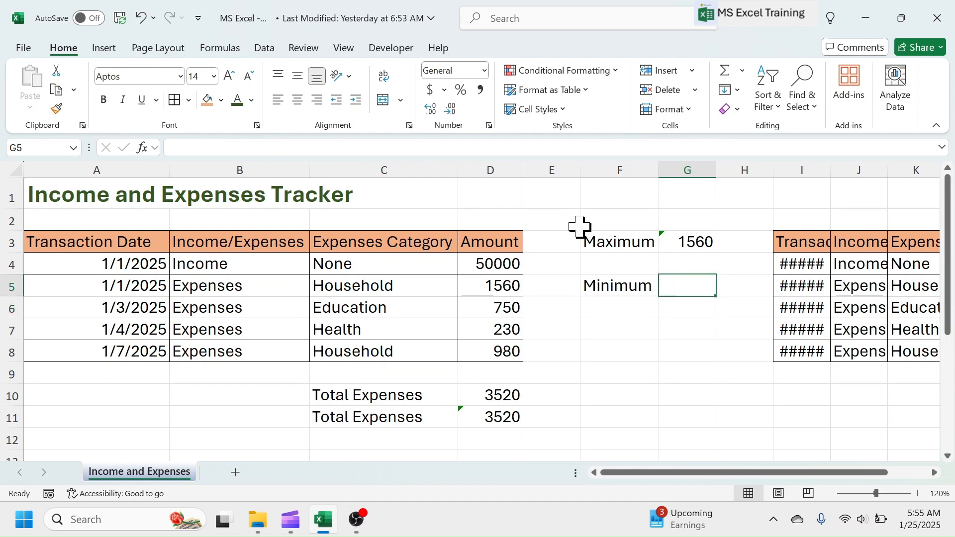
Step: Search the function library for MIN and insert that function into cell G5
left_click(221, 48)
left_click(31, 91)
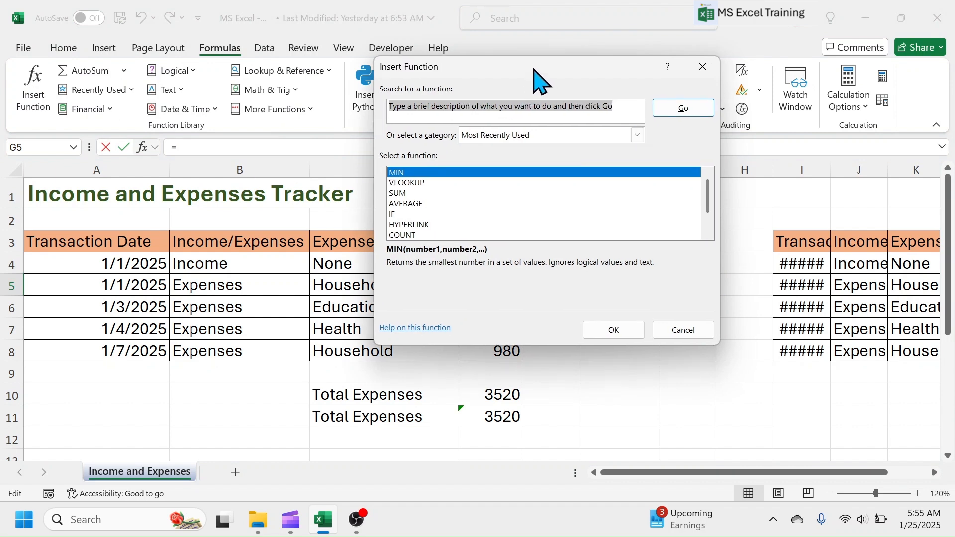
left_click_drag(536, 69, 508, 83)
type("MIN")
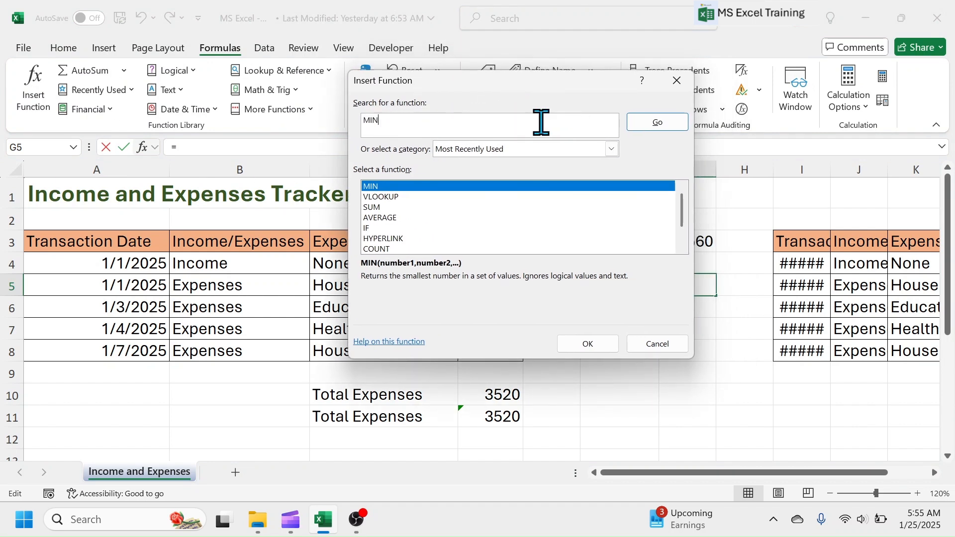
left_click(659, 127)
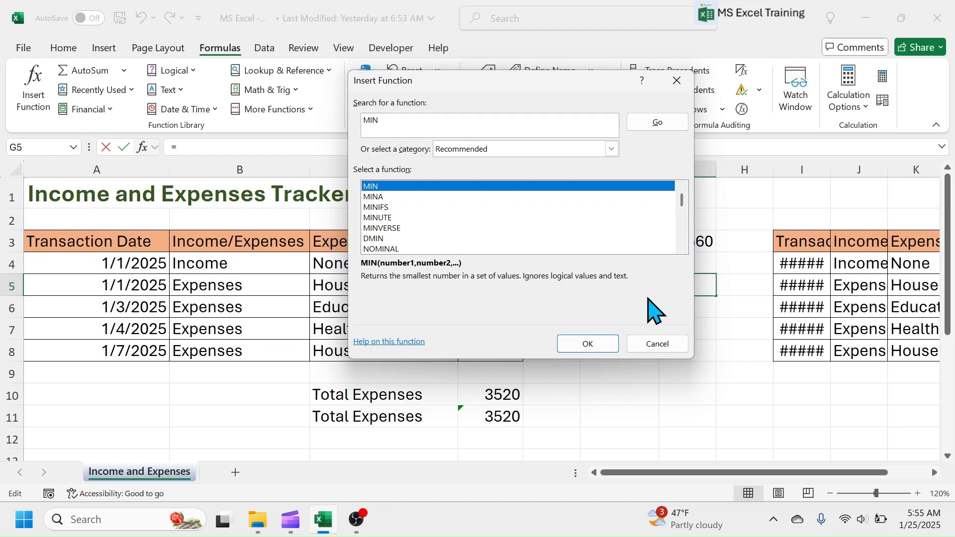
left_click(588, 343)
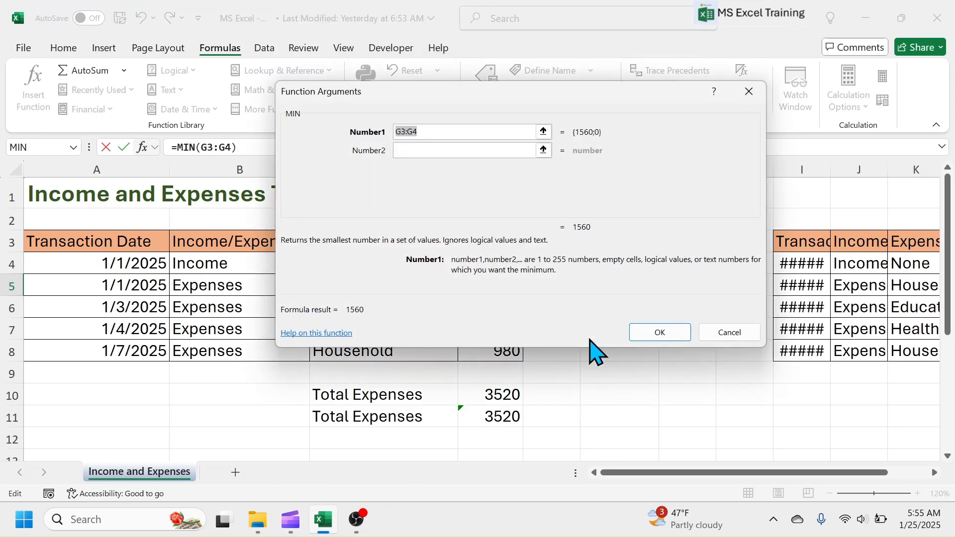
Step: Set the MIN function's first argument to the range D5:D7 and complete the formula in G5
left_click_drag(575, 89, 868, 208)
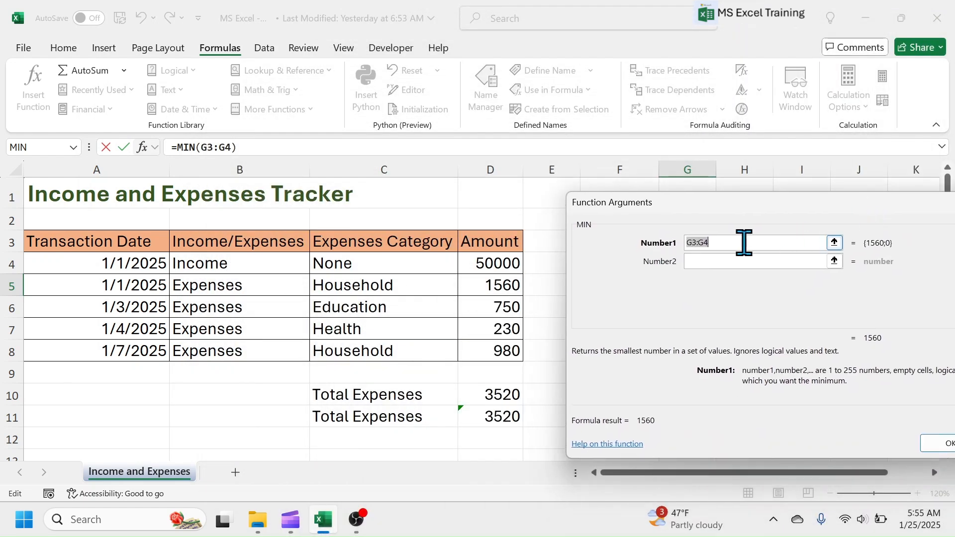
mouse_move(793, 211)
left_mouse_down()
mouse_move(733, 110)
mouse_move(677, 72)
left_mouse_up()
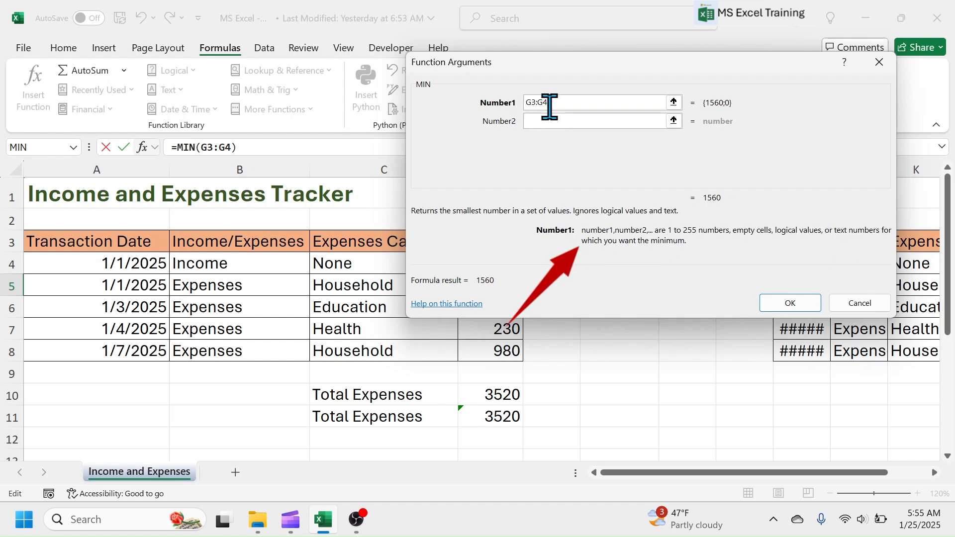
left_click_drag(622, 67, 761, 64)
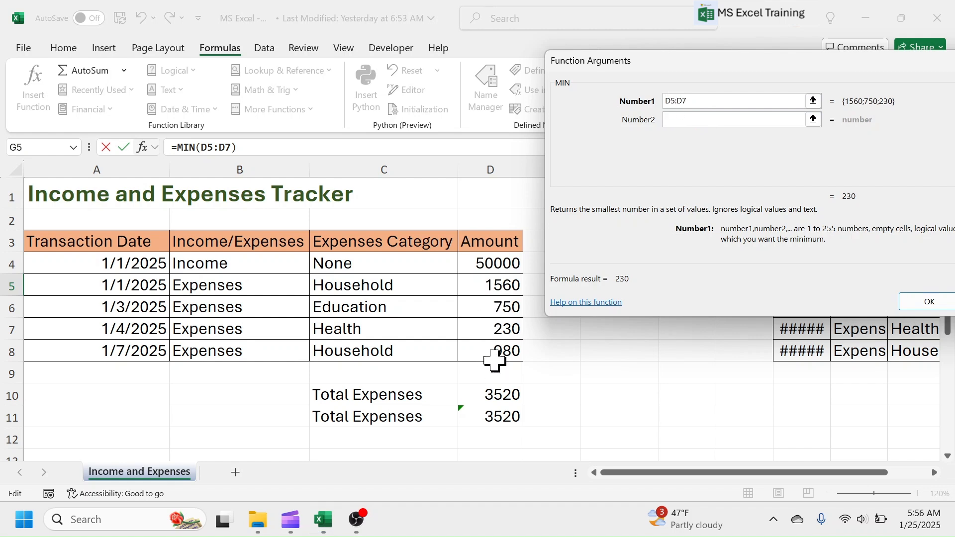
left_click(678, 100)
left_click_drag(753, 61, 618, 32)
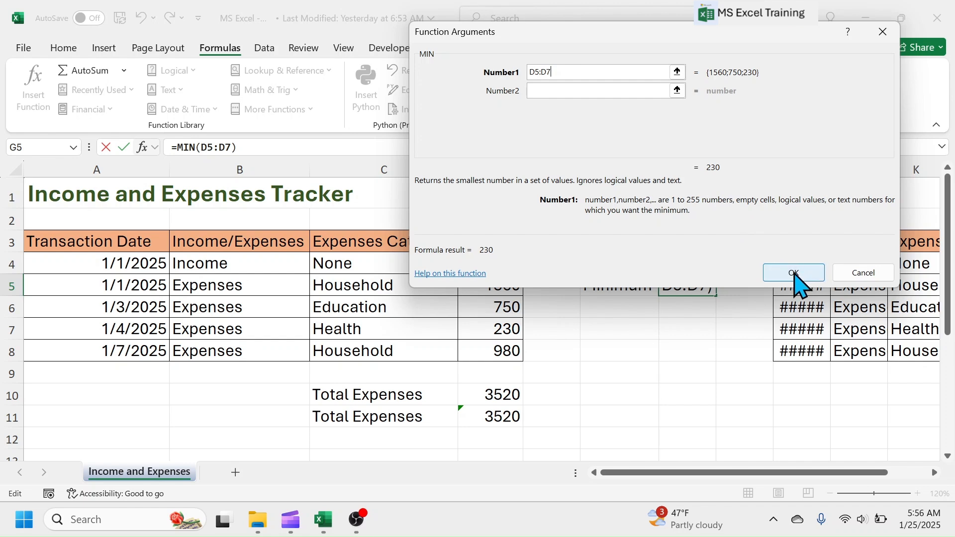
left_click(794, 274)
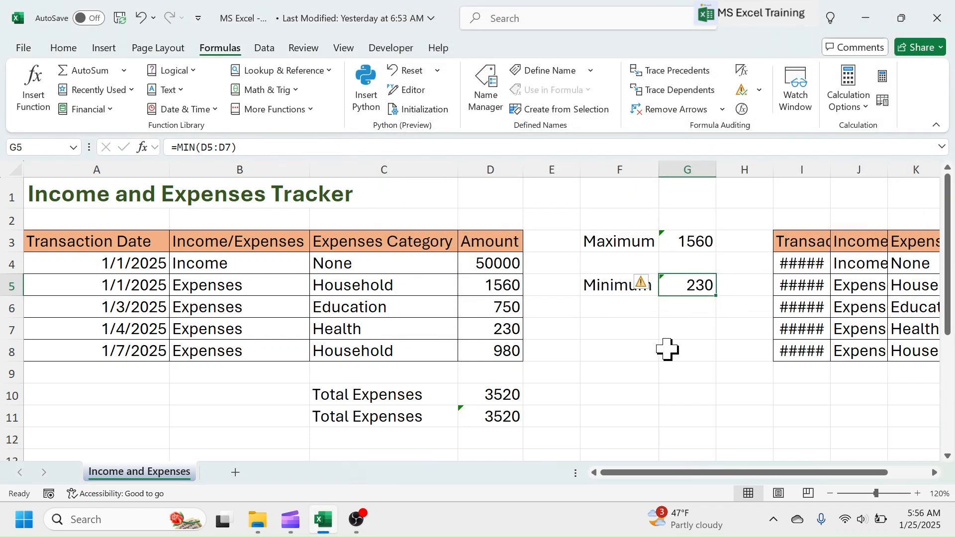
key("Down")
key("Down")
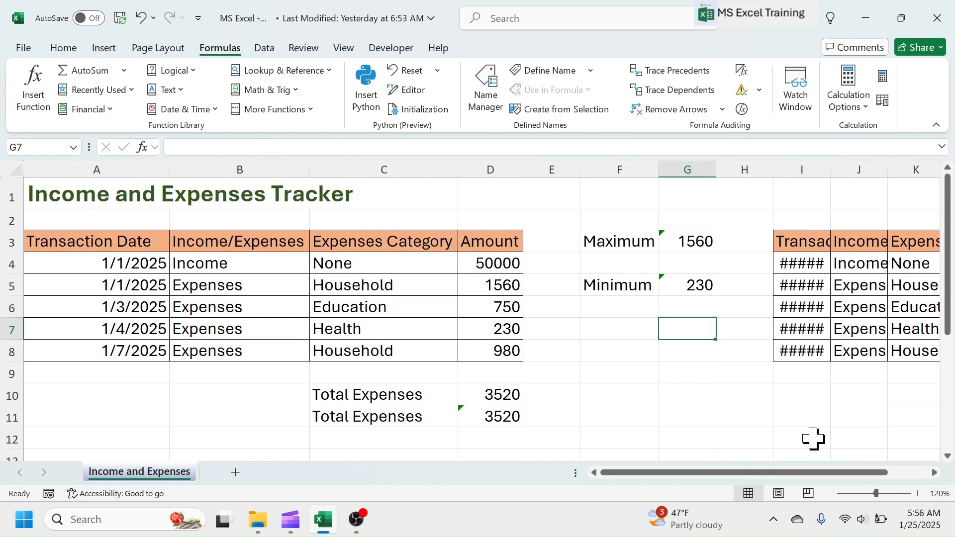
Step: Start a new table with the headers "Subjects" in O3 and "Marks" in P3
left_click(935, 472)
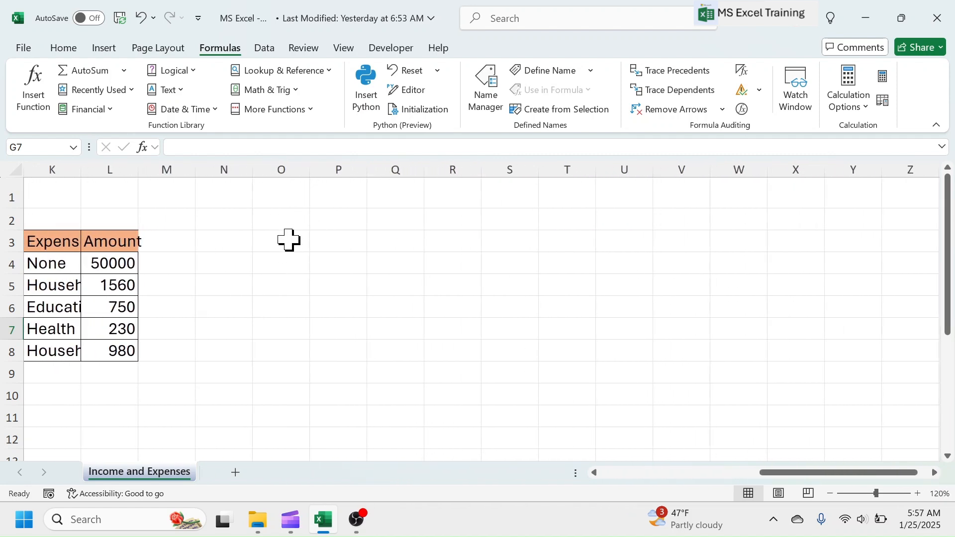
left_click(290, 240)
type("Subjects")
key("Tab")
type("Marks")
key("Return")
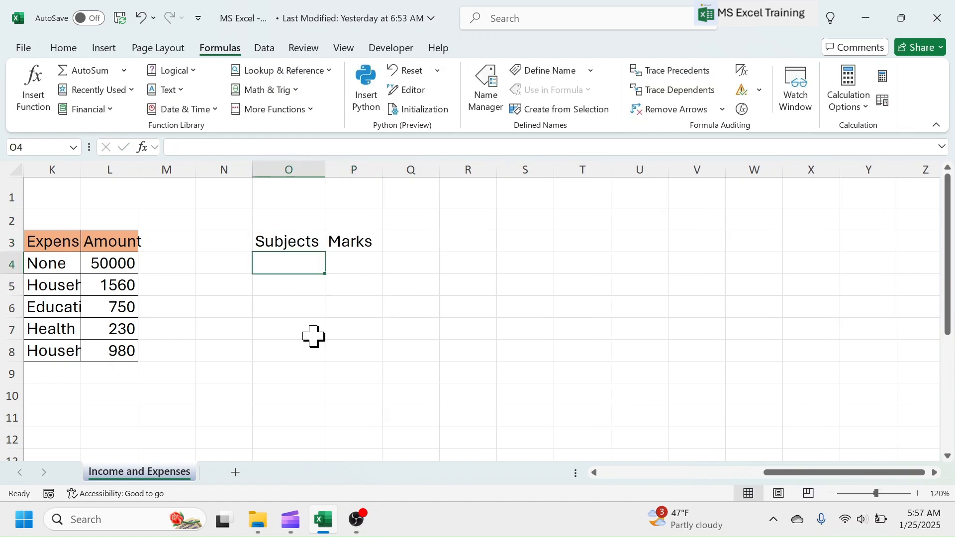
Step: List the subjects English, Math, Science, Account and Computer in cells O4 to O8
type("English")
key("Return")
type("Math")
key("Return")
type("Science")
key("Return")
type("Account Computer")
Step: Enter the marks 67, 82, 66, 56 and 92 in cells P4 to P8 for the five subjects
left_click(354, 259)
type("67")
key("Return")
type("82")
key("Return")
type("66")
key("Return")
type("56")
key("Return")
type("92")
key("Return")
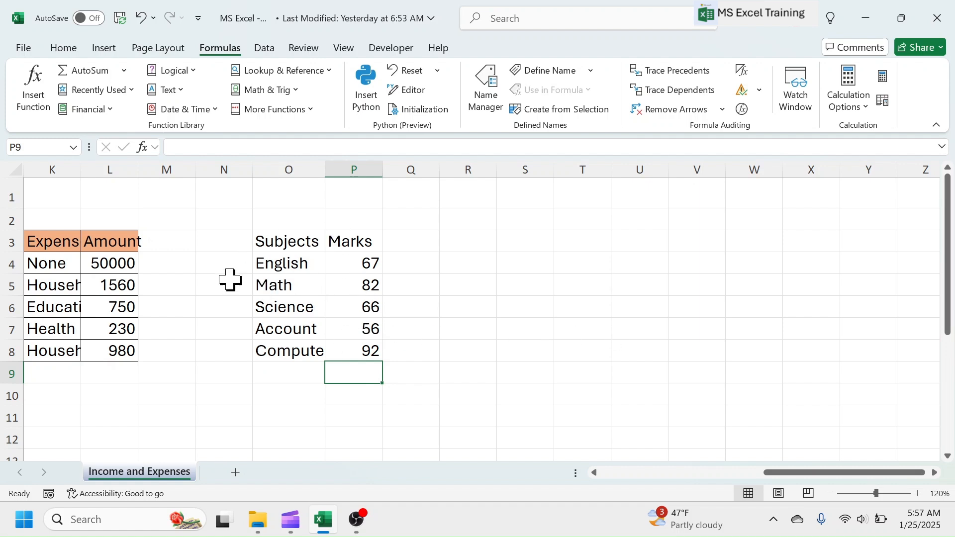
Step: Insert a pie chart of the marks table in O3:P8 and place it beside the table, clear of the data
left_click_drag(290, 240, 354, 359)
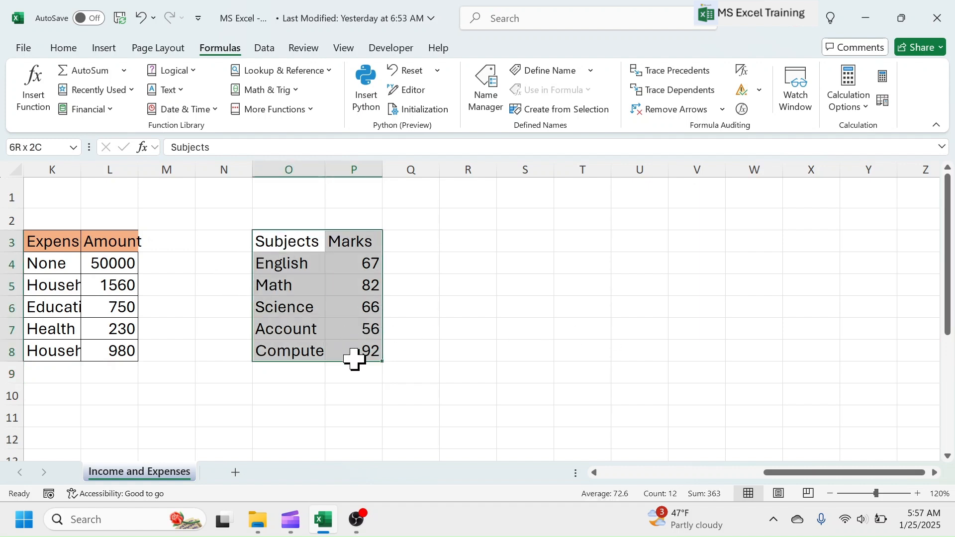
left_click(112, 52)
left_click(335, 89)
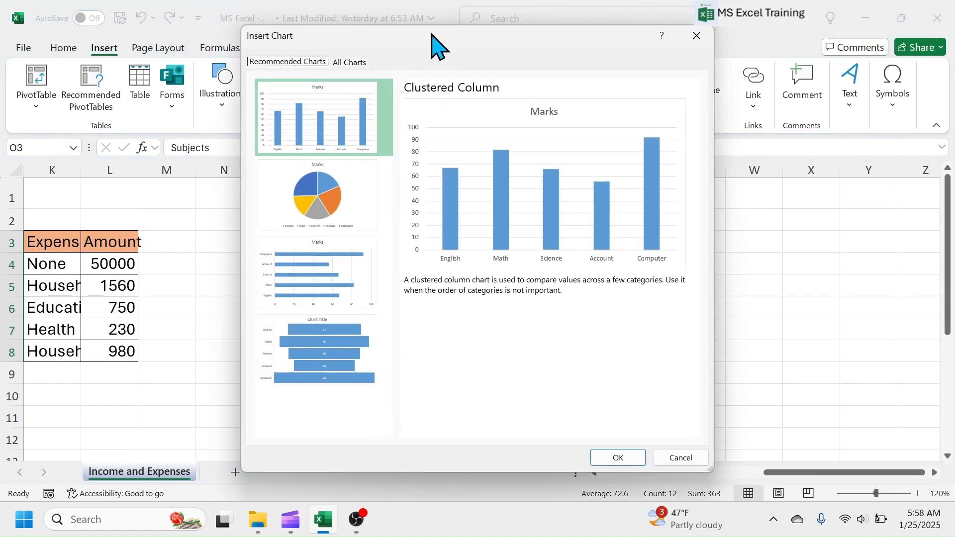
left_click_drag(664, 39, 651, 40)
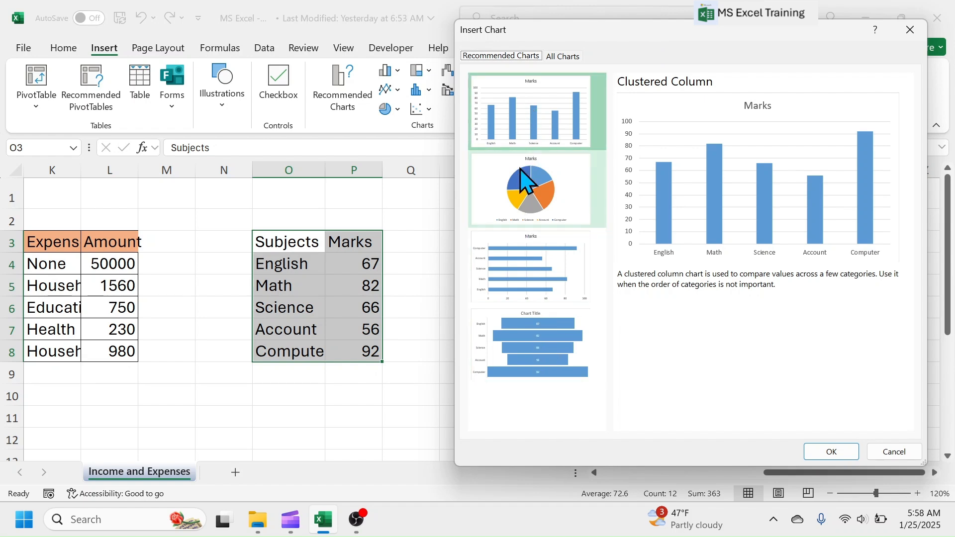
left_click(541, 173)
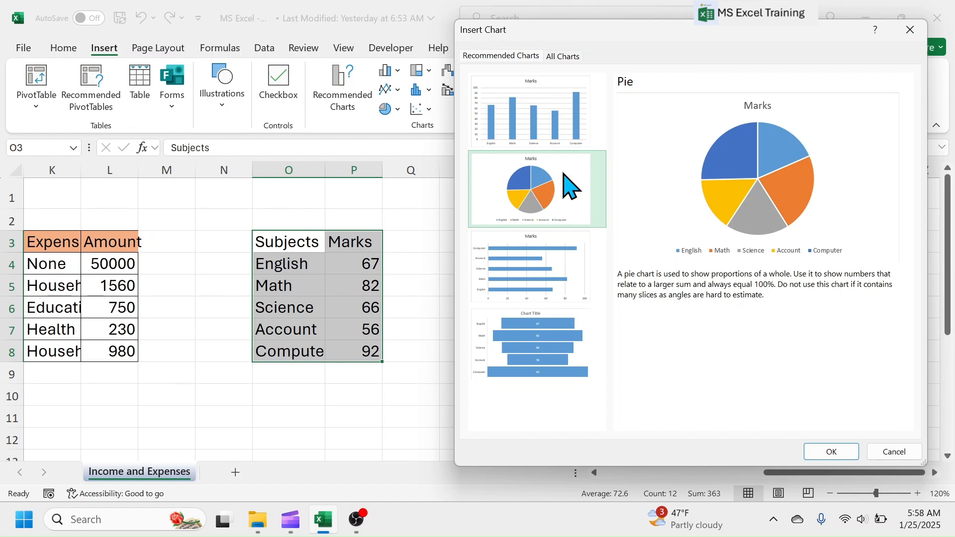
left_click(829, 451)
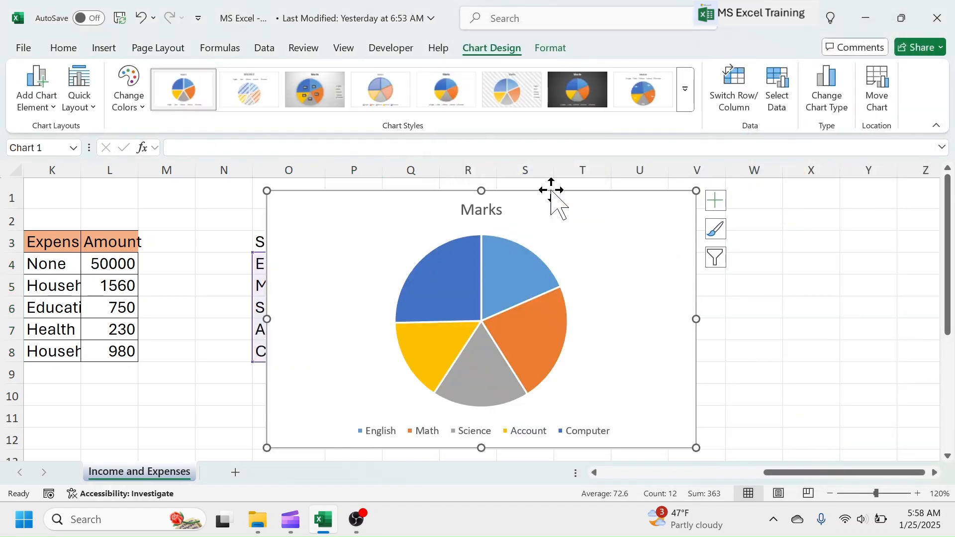
left_click_drag(545, 193, 696, 192)
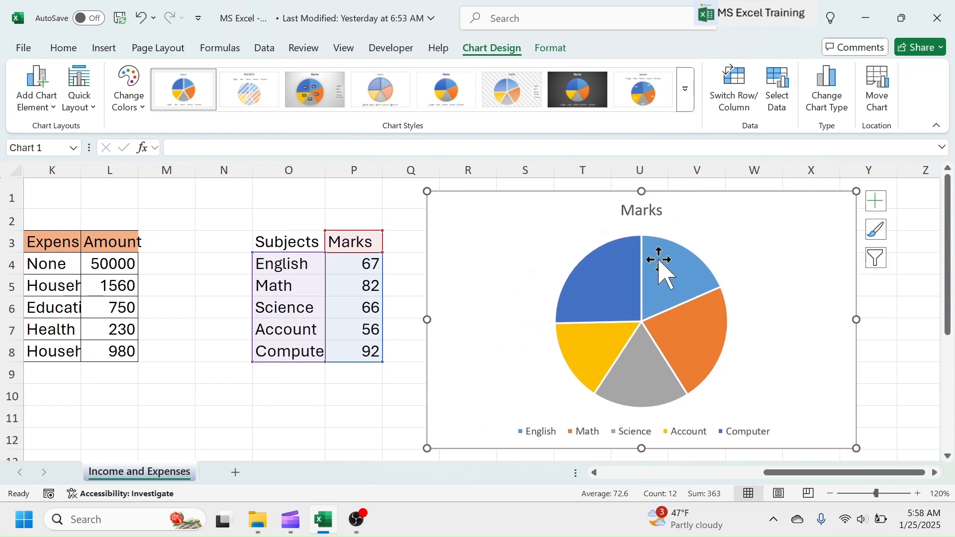
Step: Change the pie chart's title to "Mark Obtained Subject Wise"
double_click(664, 218)
key("BackSpace")
key("BackSpace")
key("BackSpace")
key("BackSpace")
type("ark O")
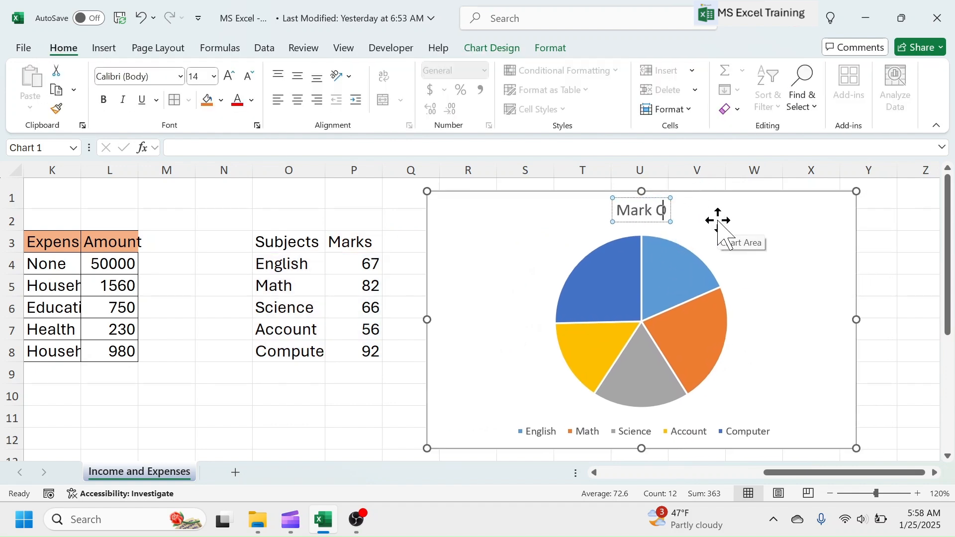
type("btained Subject Wise")
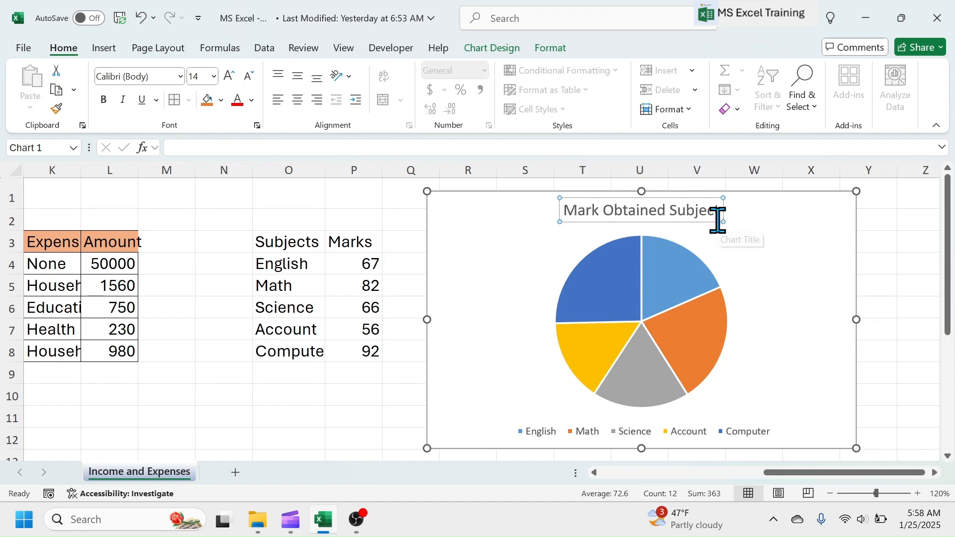
left_click(807, 238)
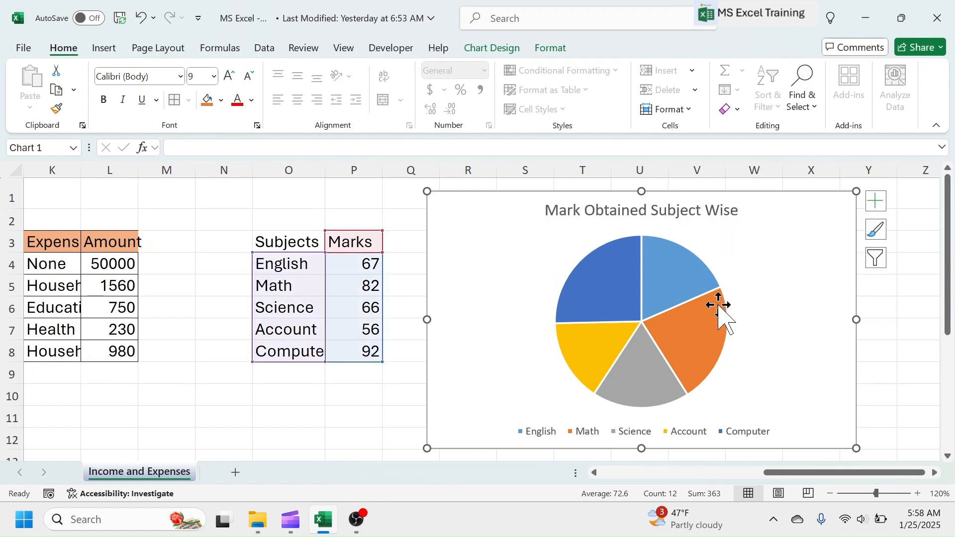
Step: Add data labels showing the marks to the slices of the pie chart
left_click(604, 280)
right_click(606, 292)
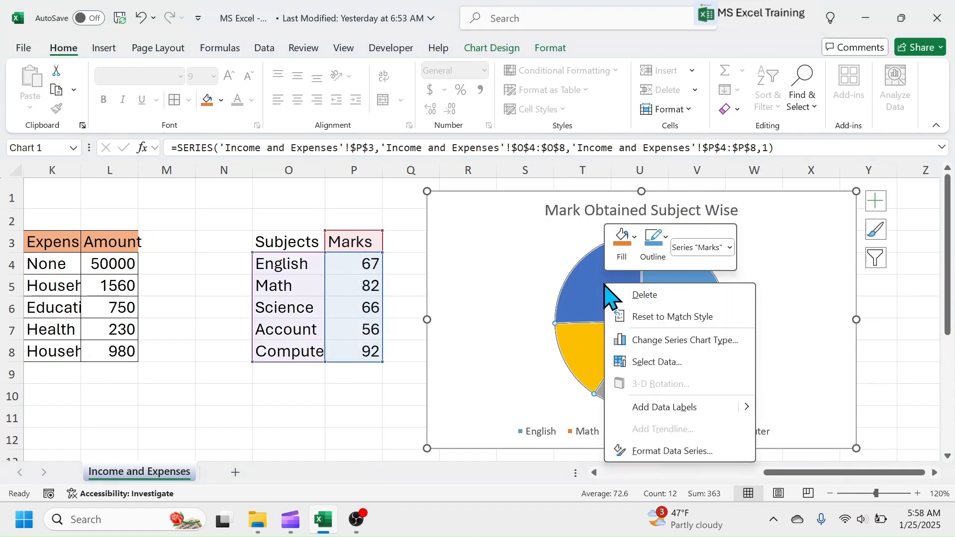
left_click(655, 408)
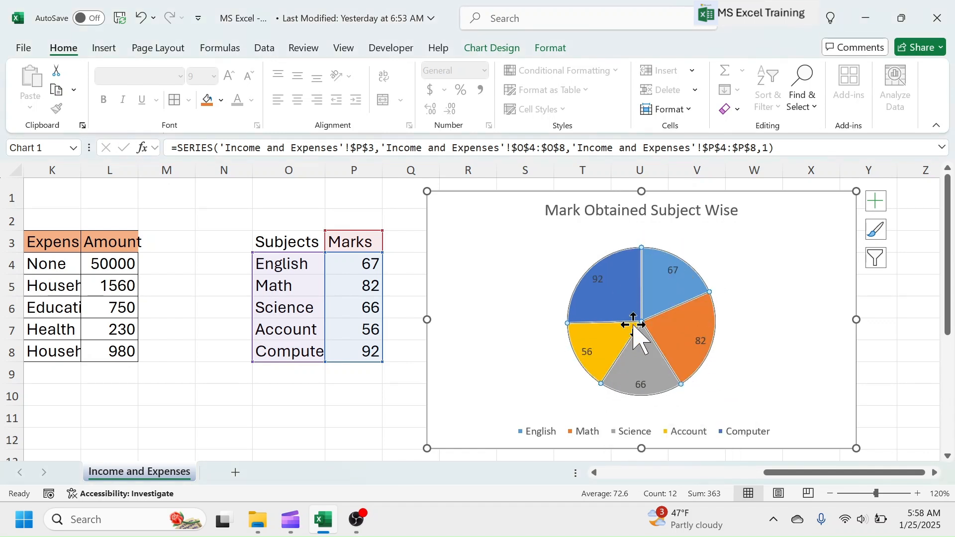
left_click(801, 216)
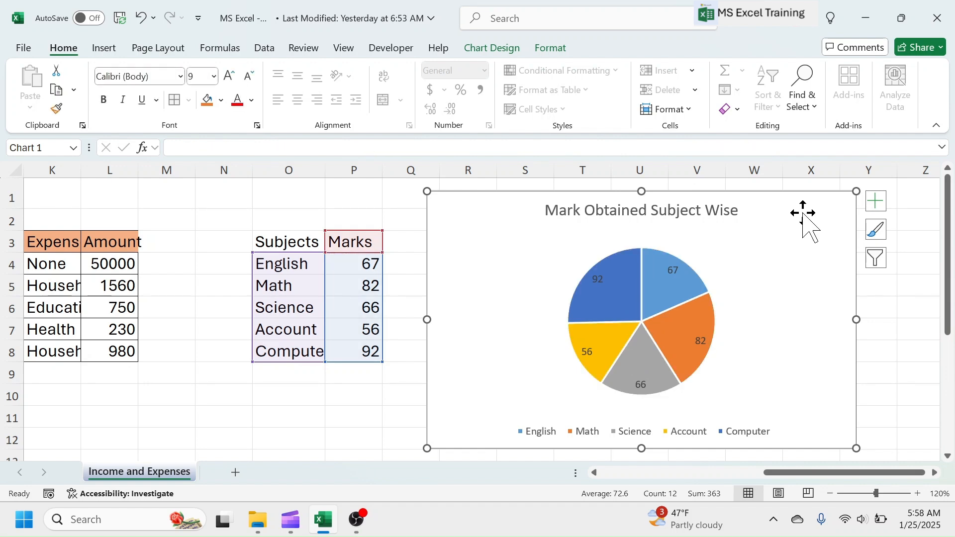
Step: Format the chart area of the pie chart with a gradient fill and close the formatting options
double_click(804, 214)
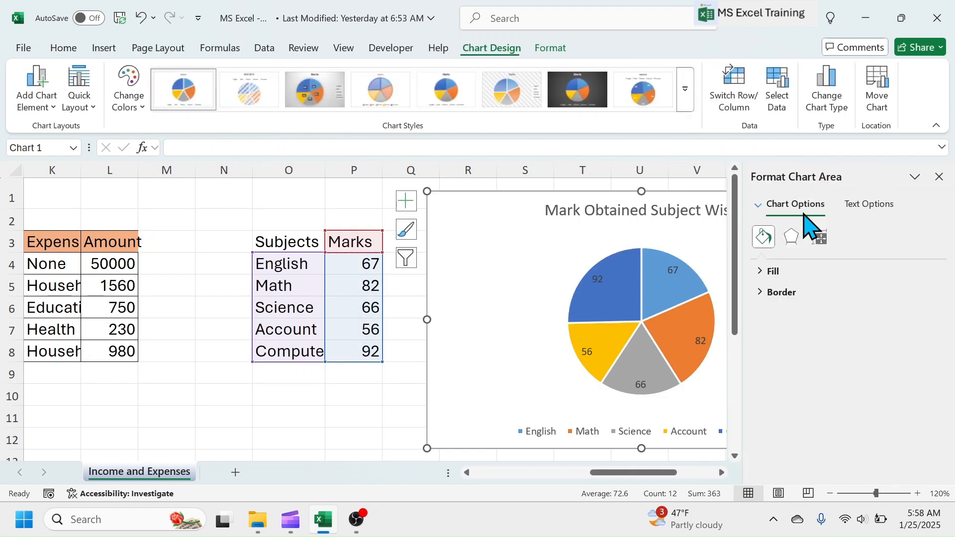
left_click(768, 272)
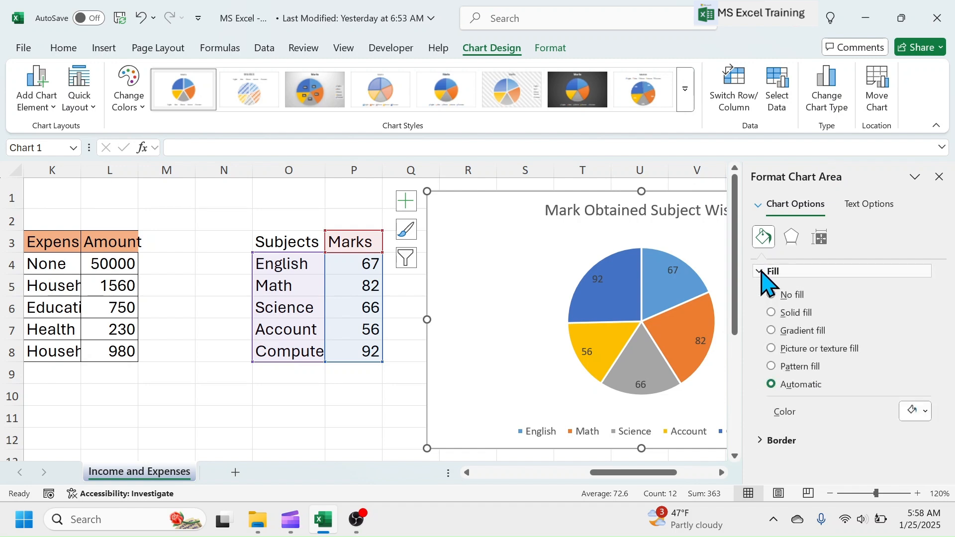
left_click(772, 331)
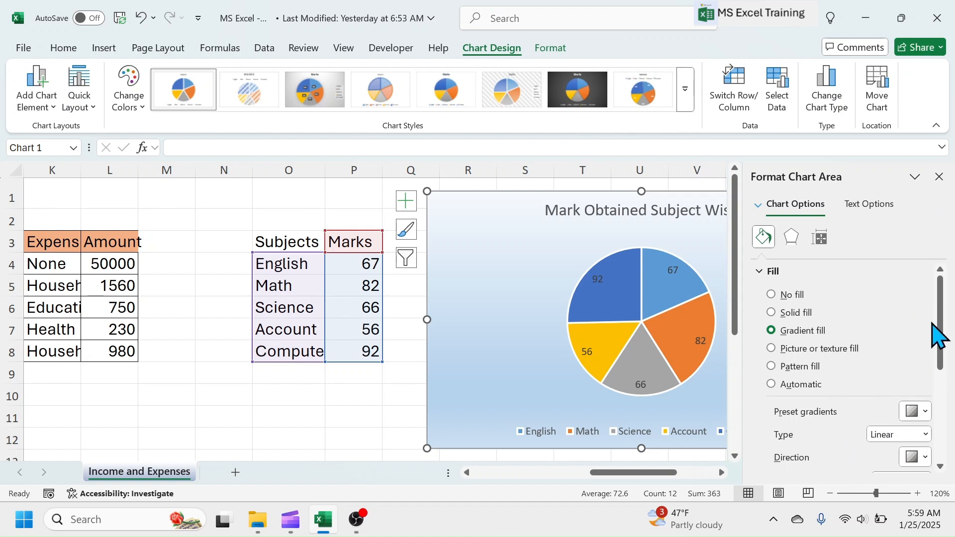
scroll(939, 326, "down", 1)
left_click_drag(939, 326, 940, 288)
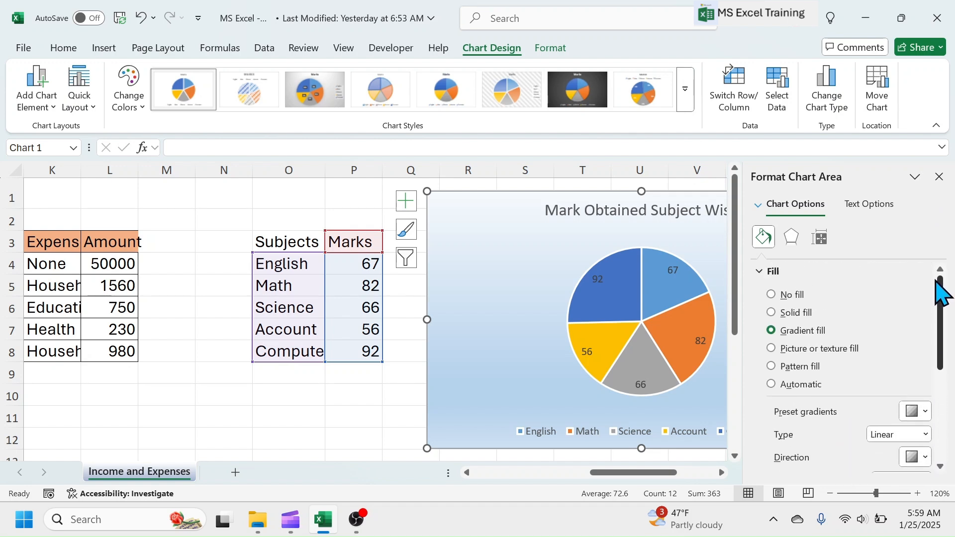
left_click(939, 177)
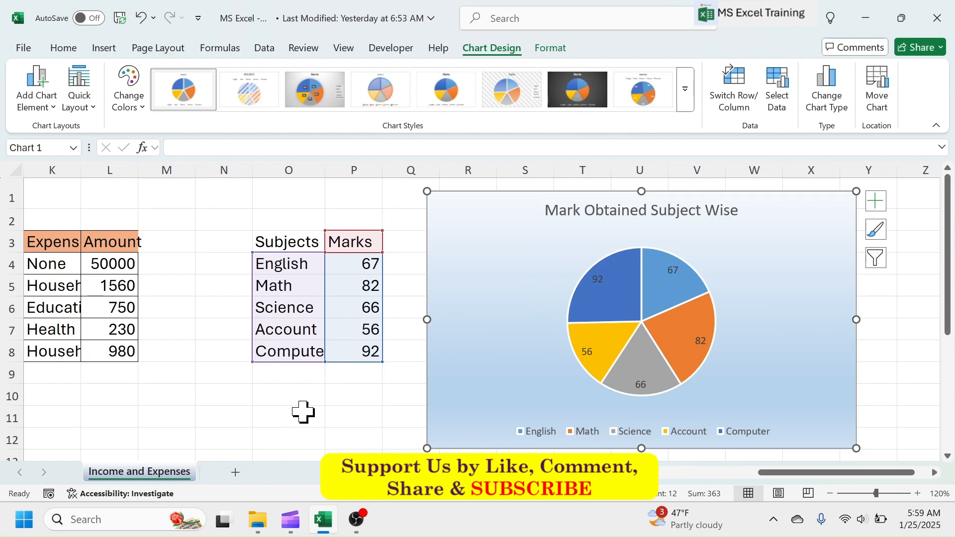
left_click_drag(802, 473, 844, 465)
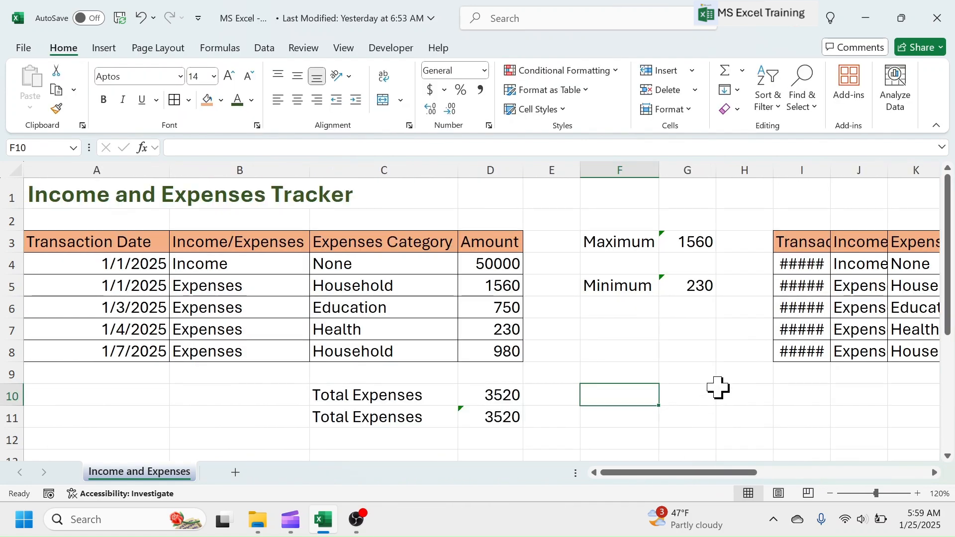
left_click(23, 48)
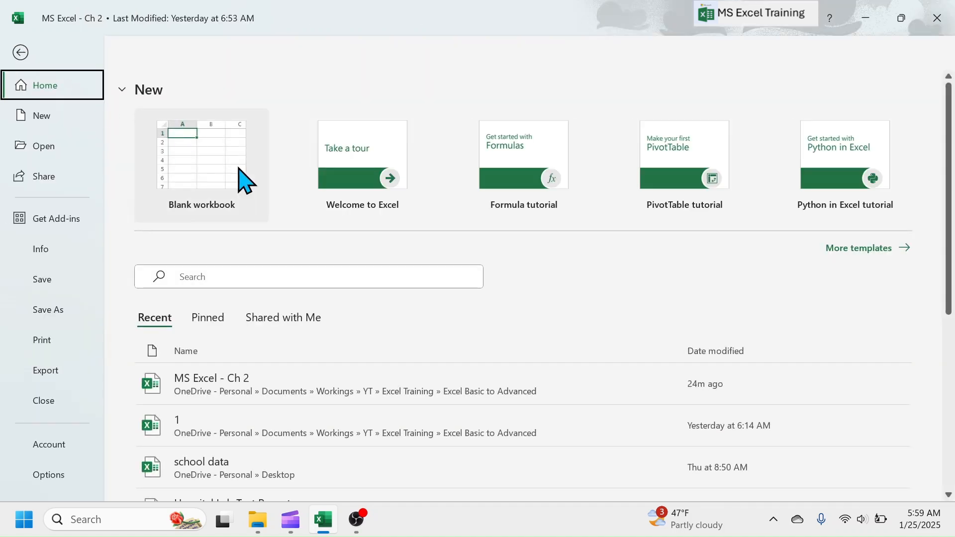
scroll(950, 176, "down", 5)
scroll(950, 176, "up", 5)
left_click(21, 52)
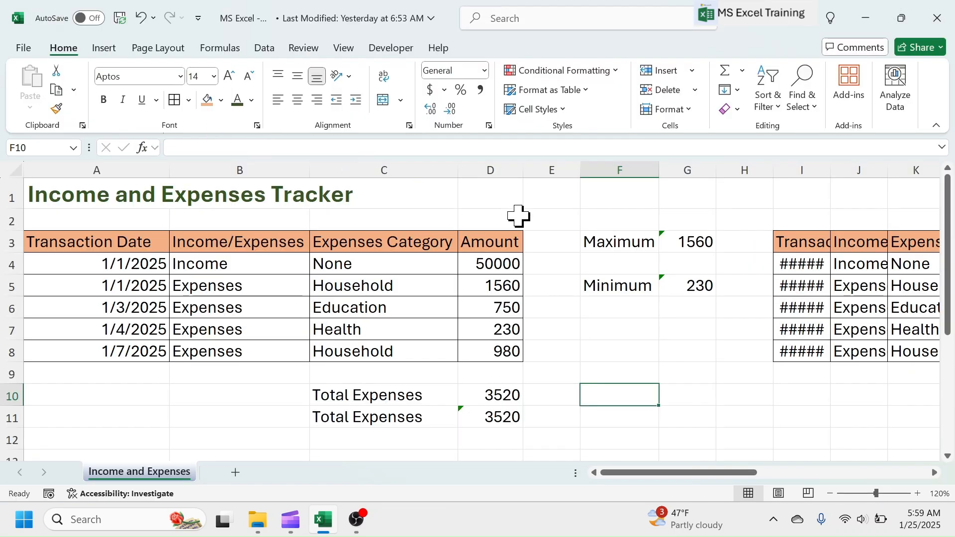
left_click(634, 198)
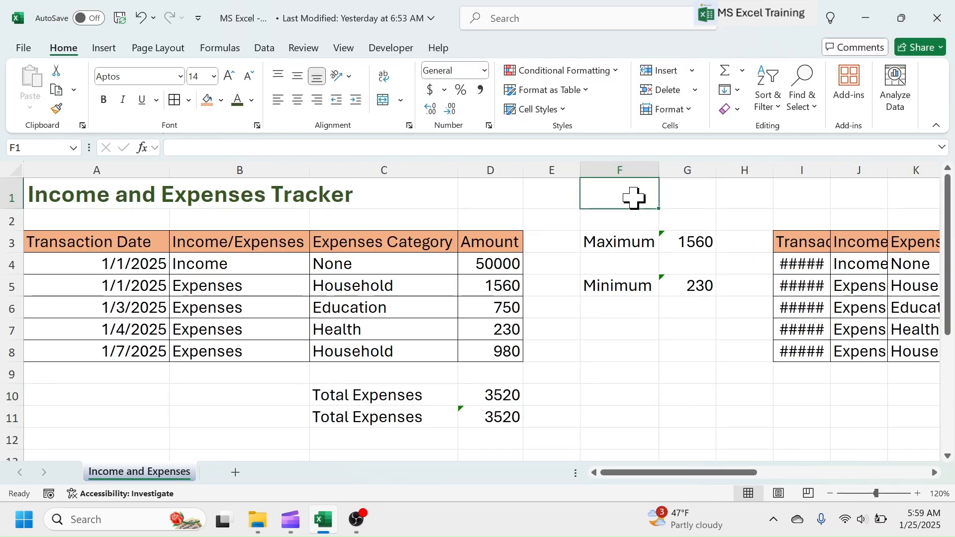